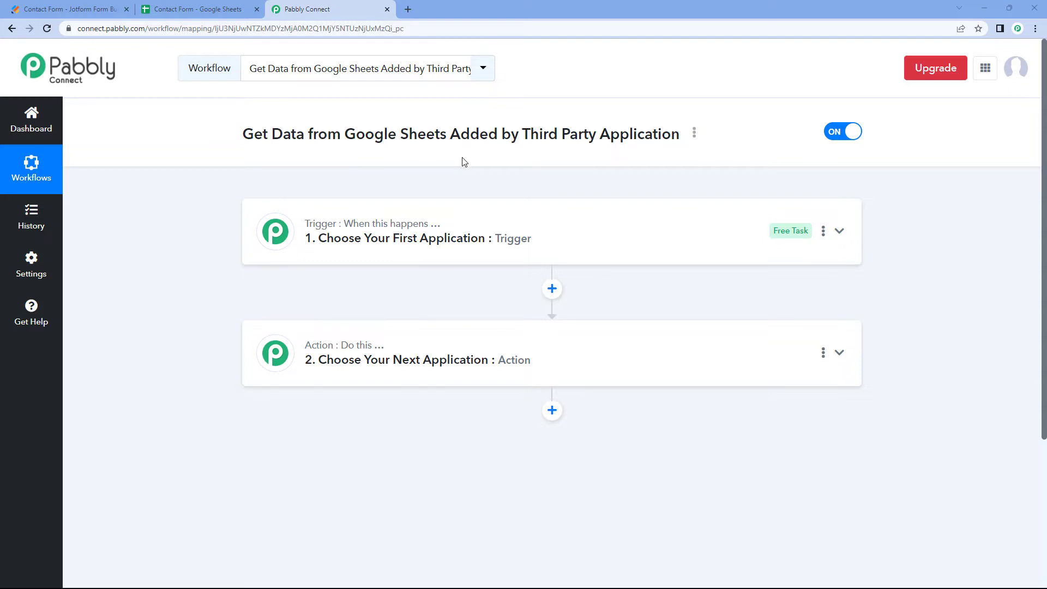
Examine the form responses in the Contact Form spreadsheet alongside the unconfigured Pabbly Connect workflow
left_click(199, 9)
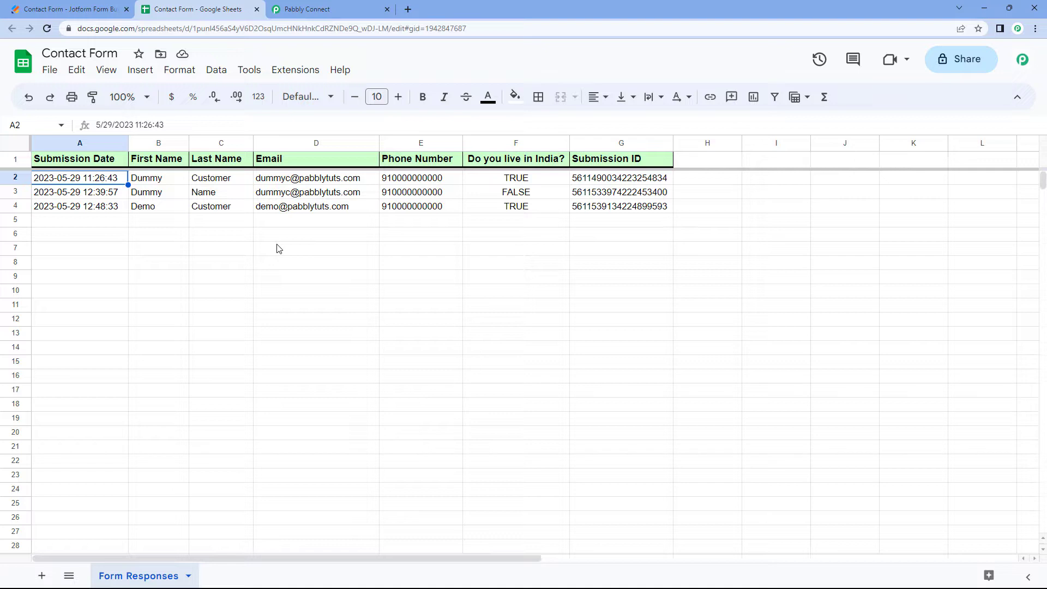
left_click(363, 8)
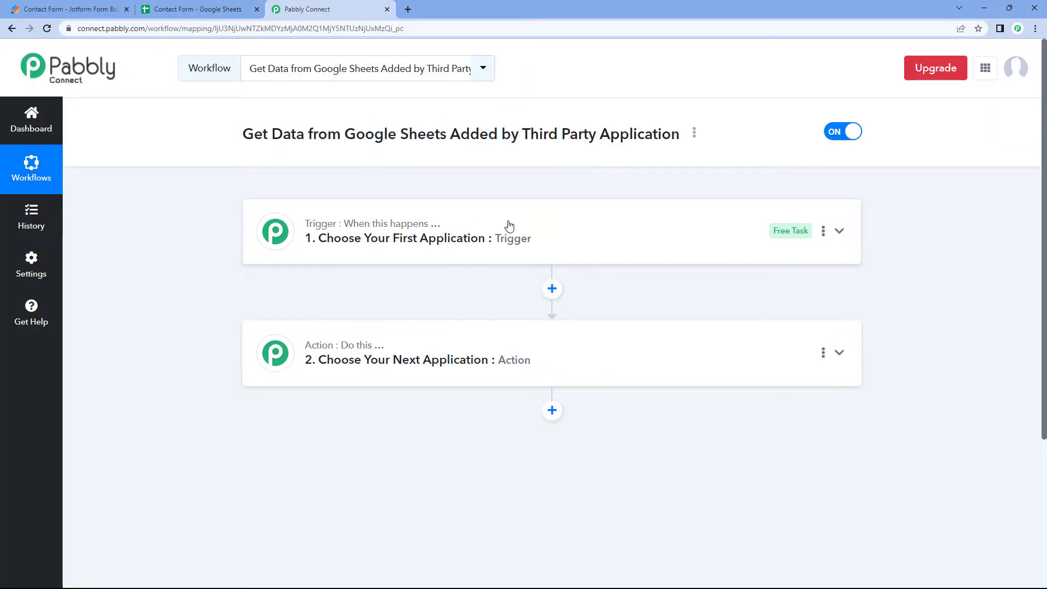
left_click(229, 9)
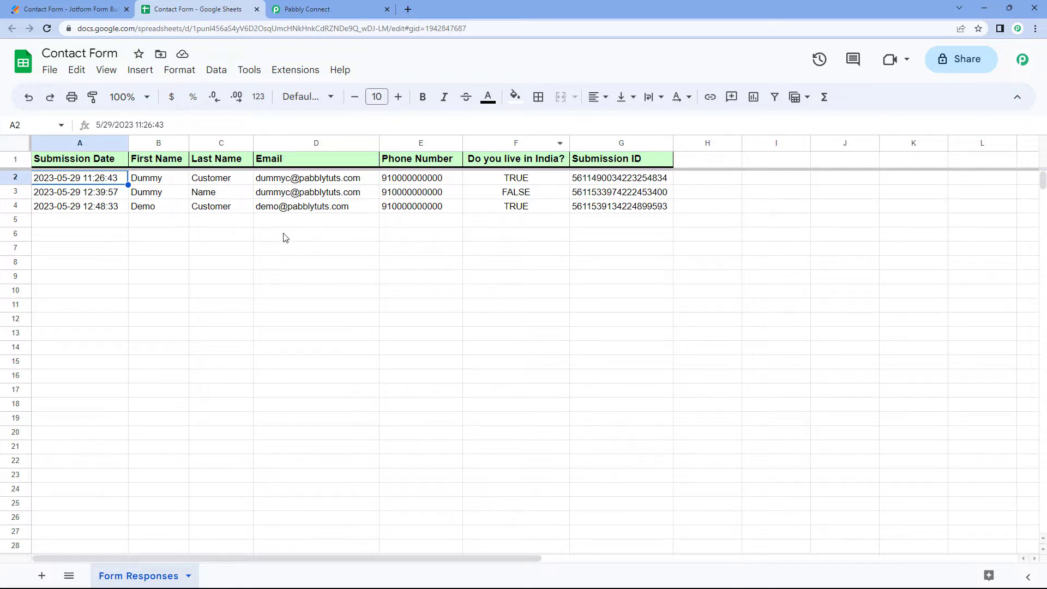
left_click(311, 9)
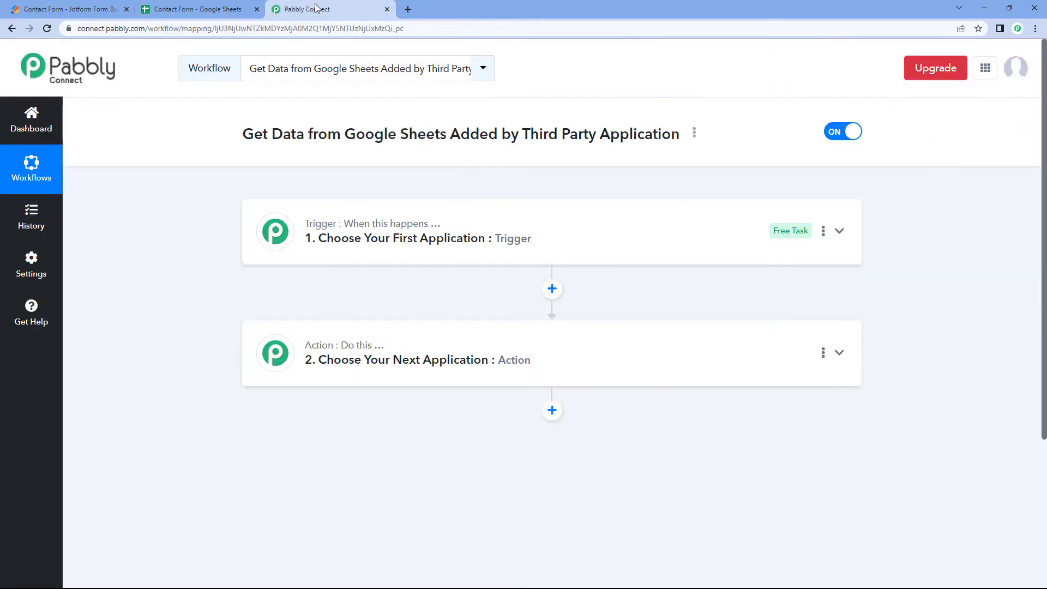
left_click(230, 5)
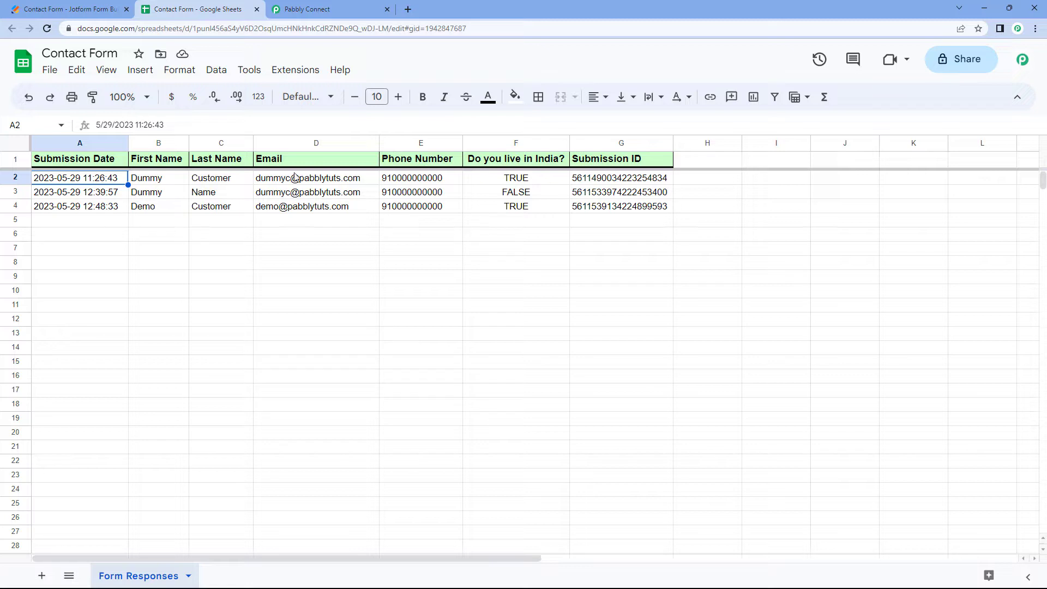
left_click(346, 7)
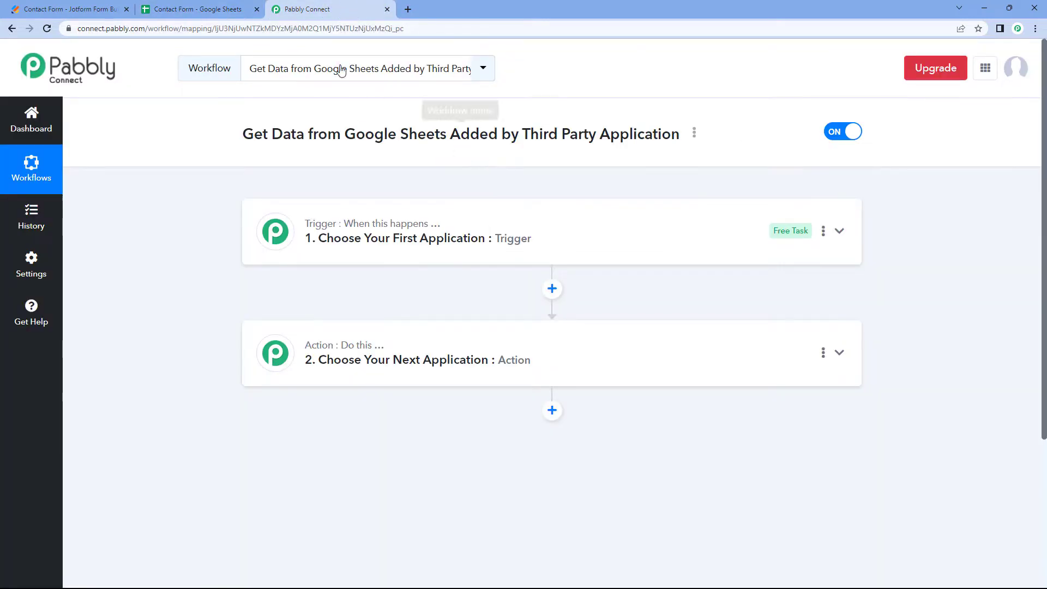
left_click(229, 13)
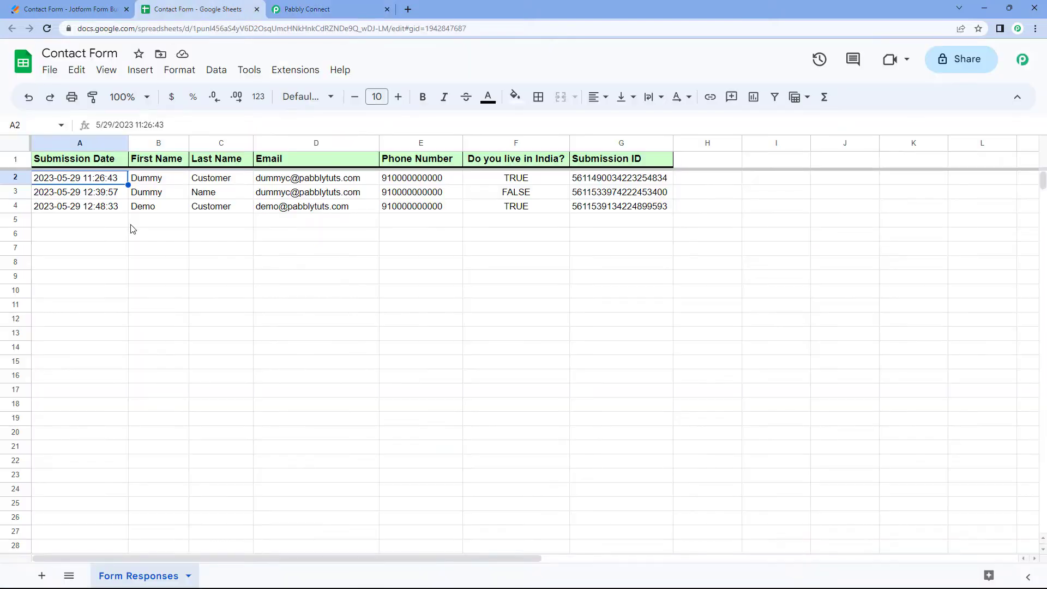
left_click(312, 8)
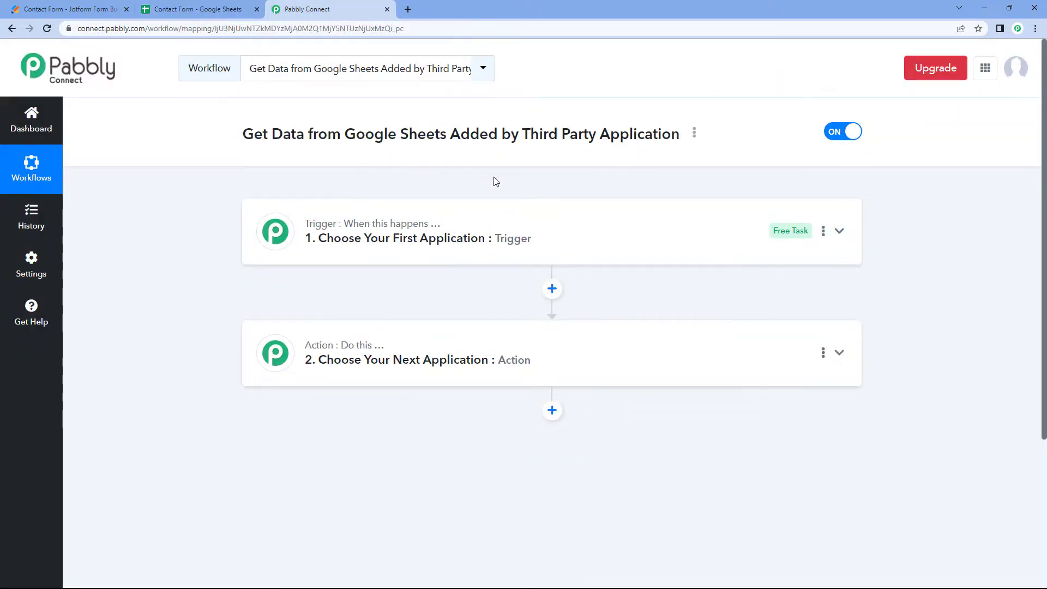
left_click(219, 9)
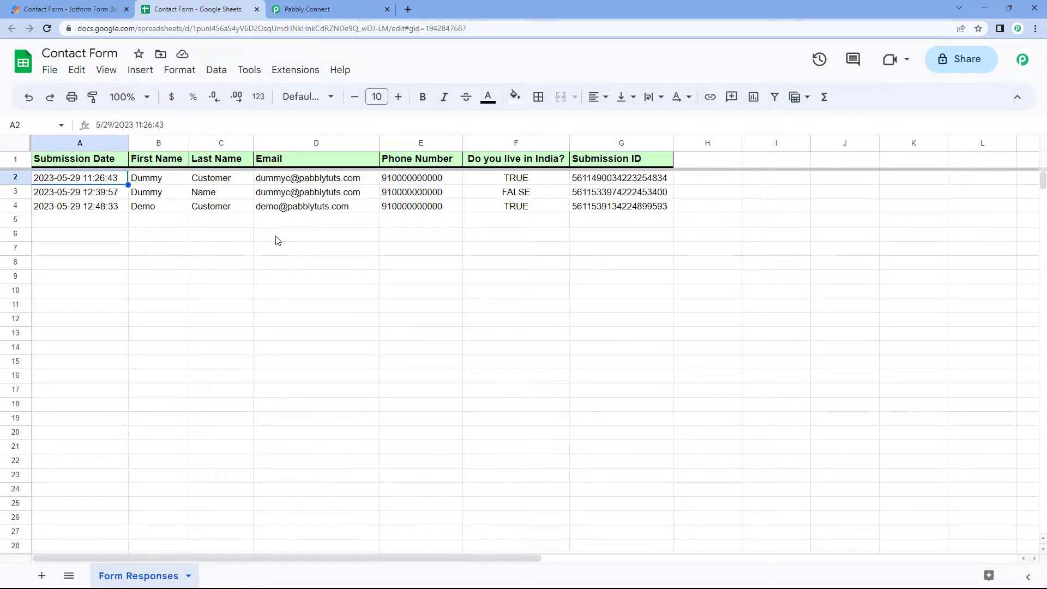
left_click(275, 4)
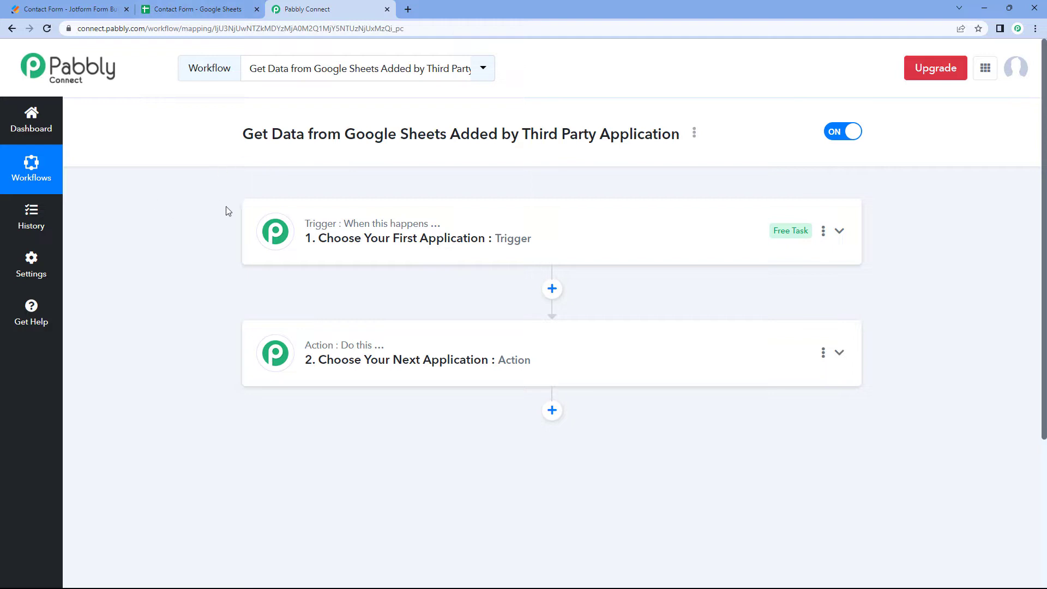
Choose Google Sheets as the workflow's trigger application
scroll(210, 218, "down", 2)
left_click(406, 122)
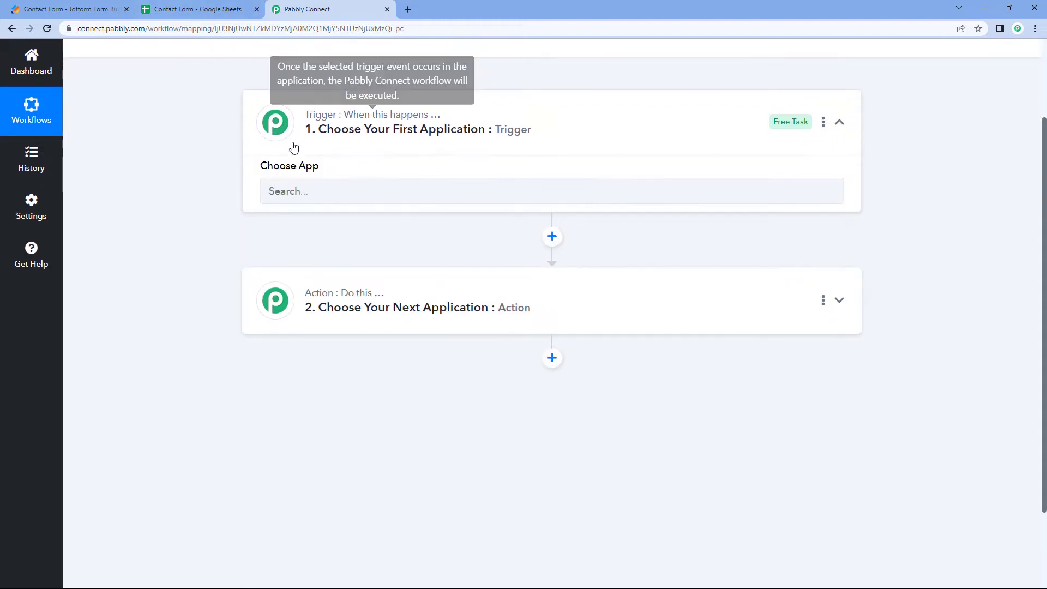
left_click(322, 201)
type("Google Sheets")
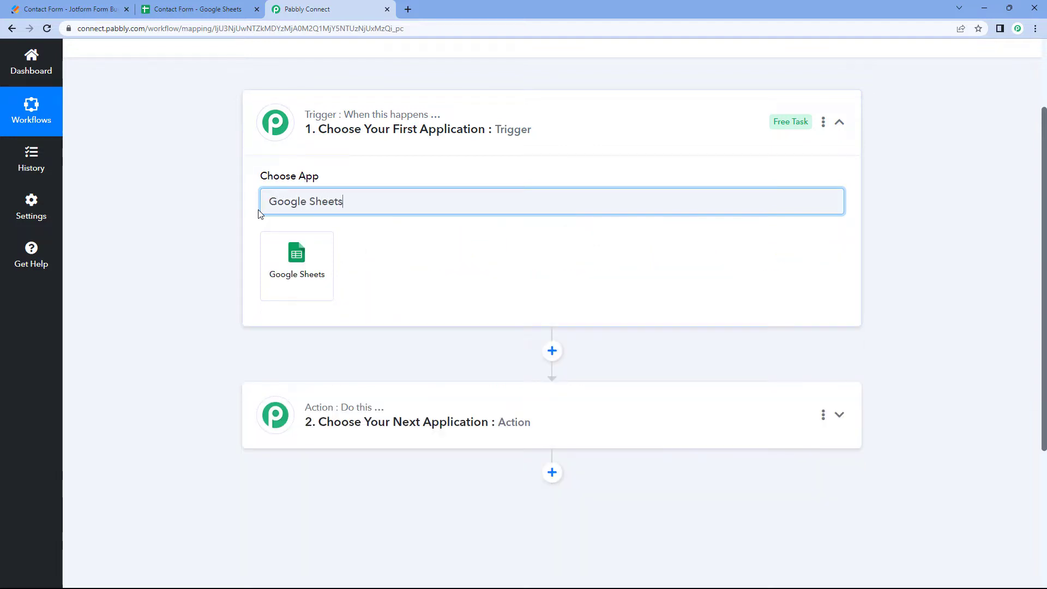
left_click(271, 263)
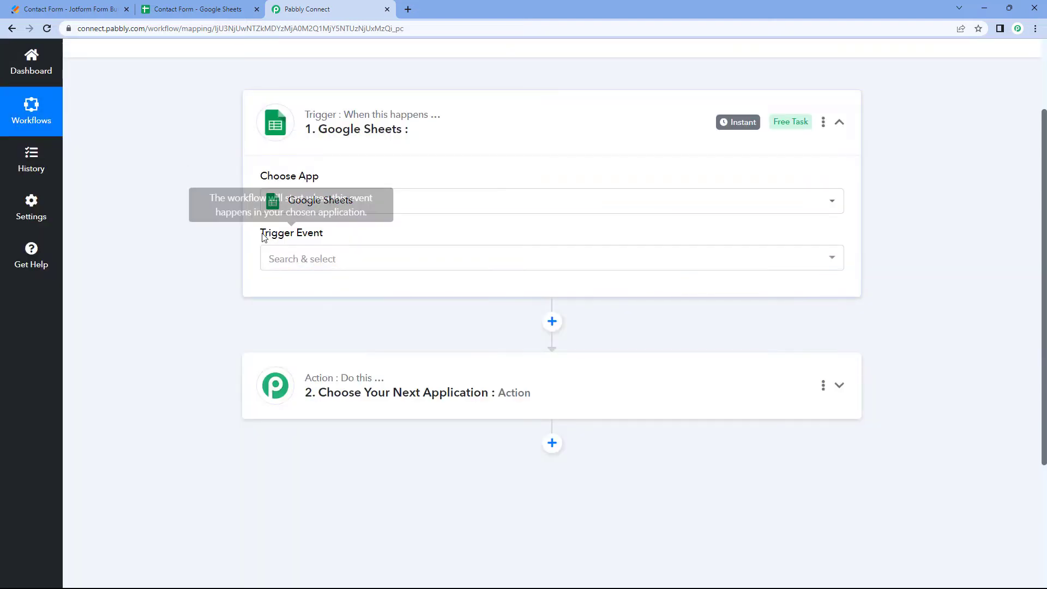
Set the Google Sheets trigger event to New or Updated Spreadsheet Row
left_click(343, 257)
scroll(262, 261, "up", 1)
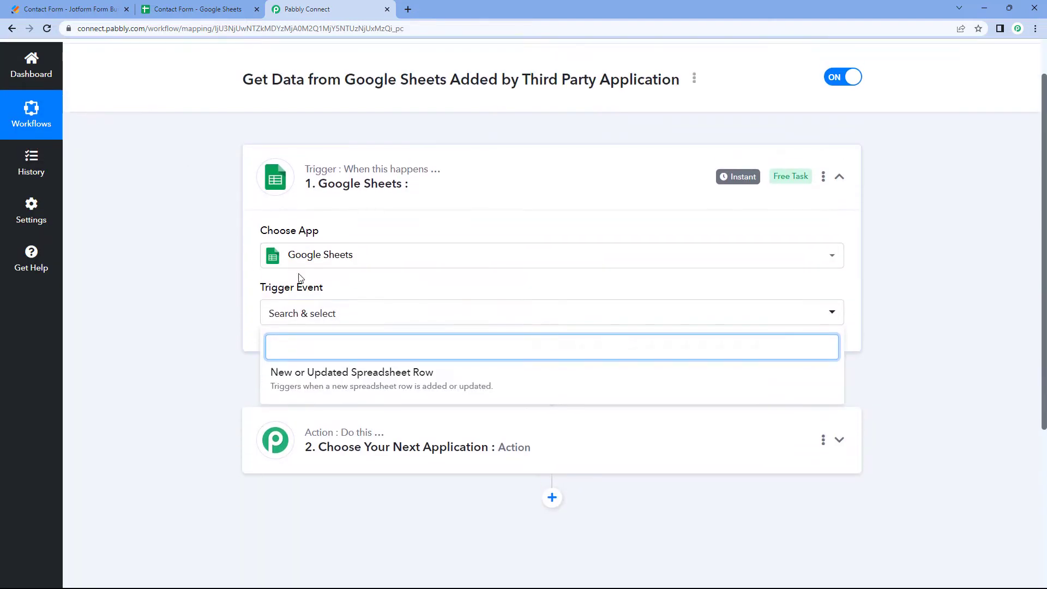
left_click(347, 383)
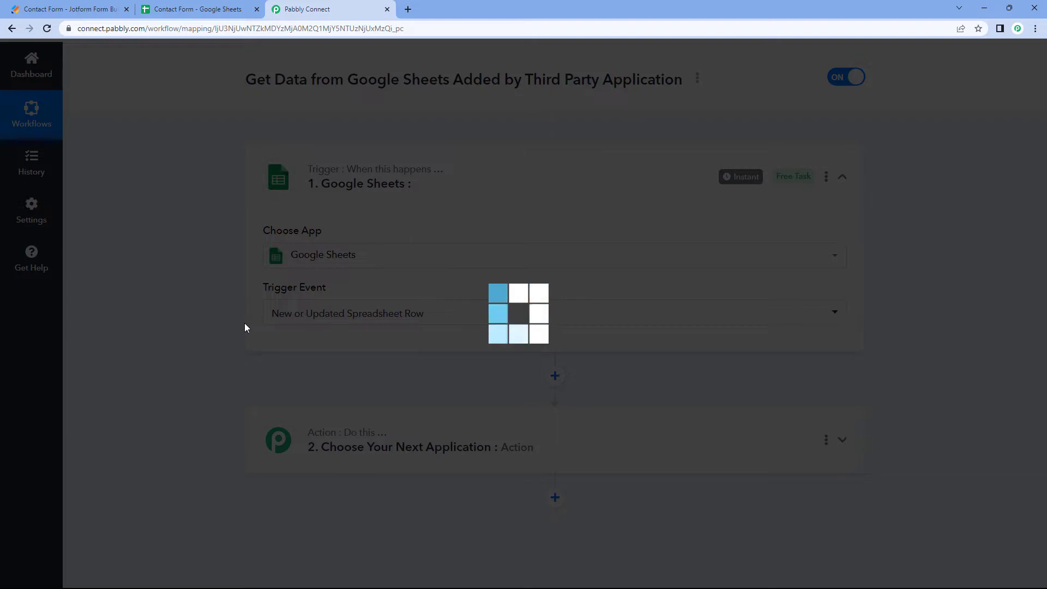
scroll(234, 314, "down", 1)
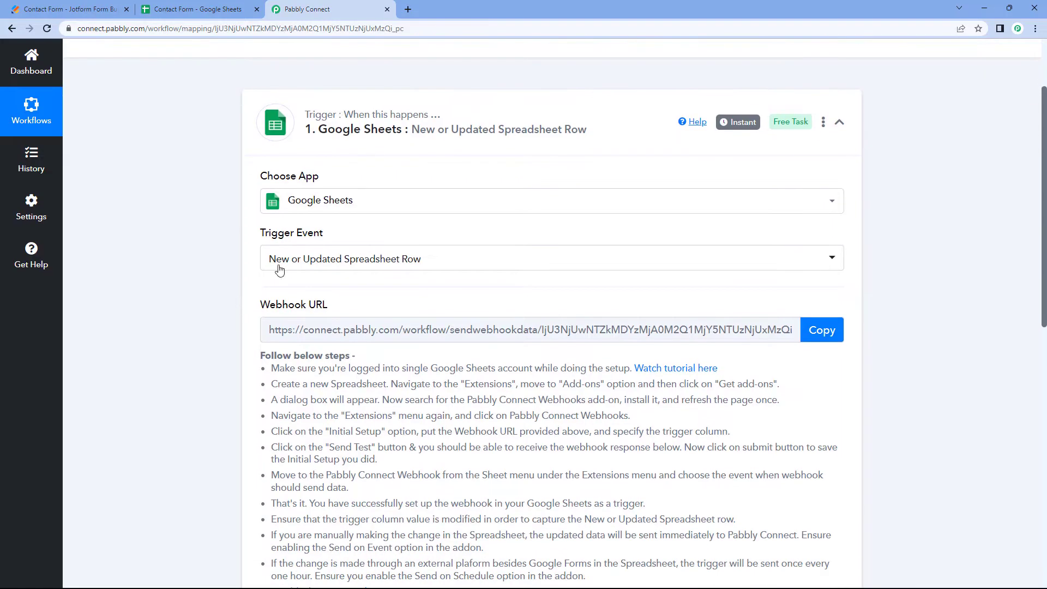
Review the trigger's setup instructions and copy its webhook URL
scroll(355, 240, "down", 1)
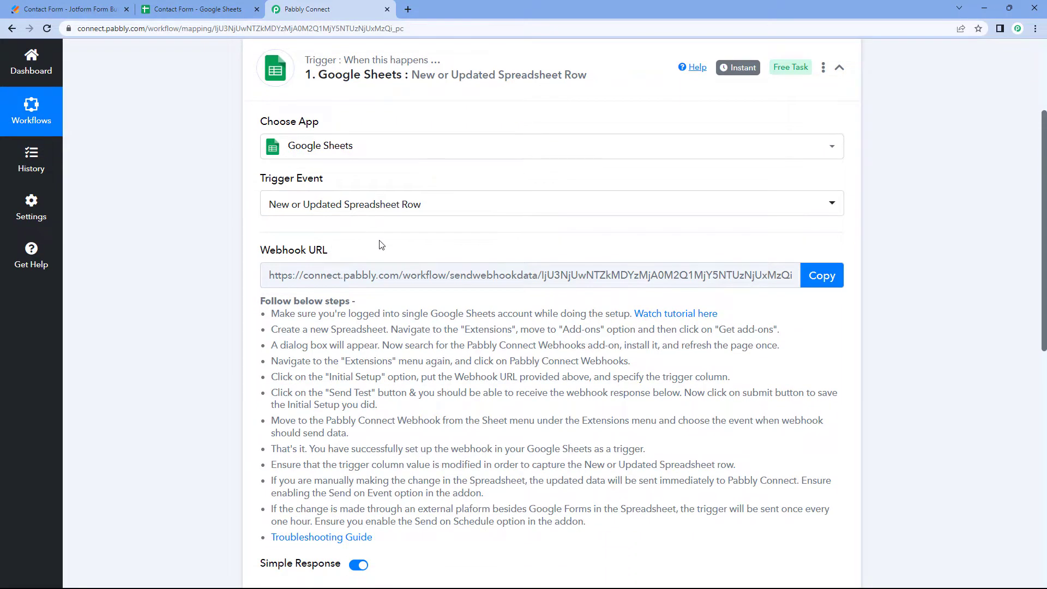
scroll(382, 245, "down", 1)
left_click_drag(261, 246, 597, 472)
left_click(596, 461)
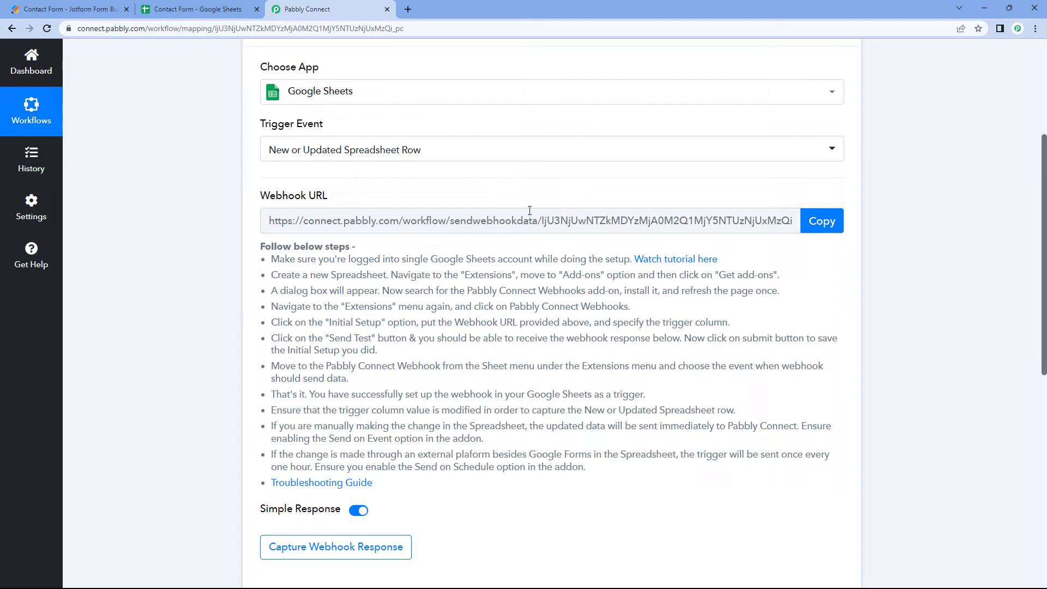
left_click(817, 222)
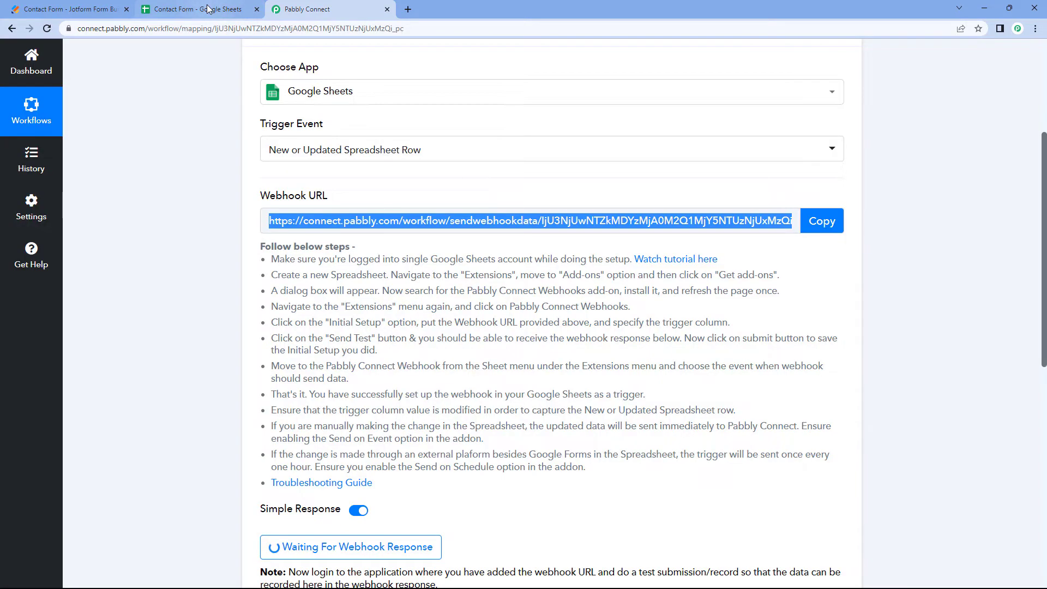
Check where add-ons are obtained in the Contact Form spreadsheet and compare with Pabbly Connect's webhook setup instructions
left_click(208, 9)
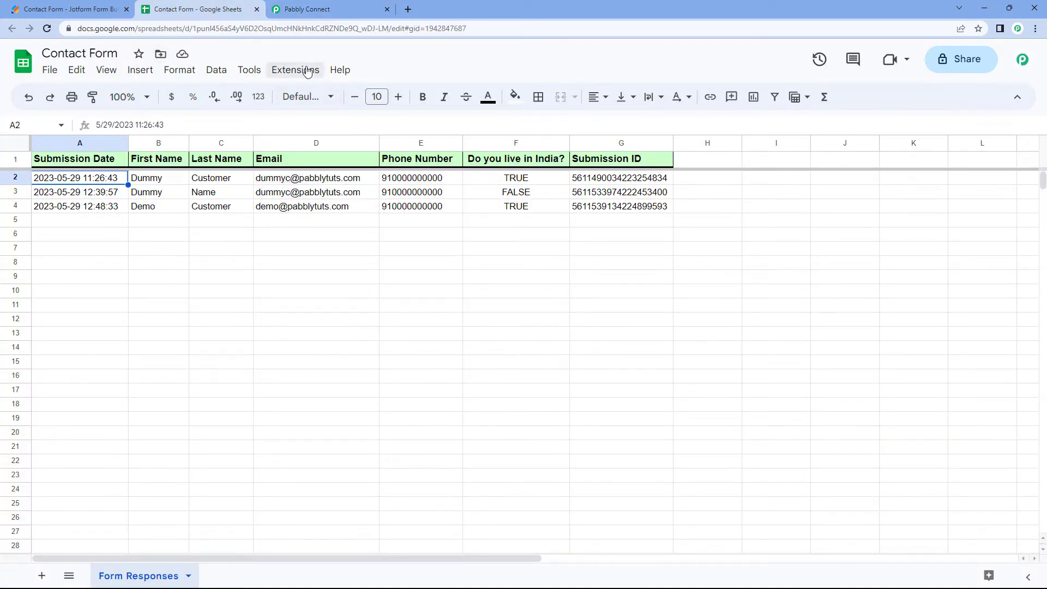
left_click(304, 71)
mouse_move(338, 98)
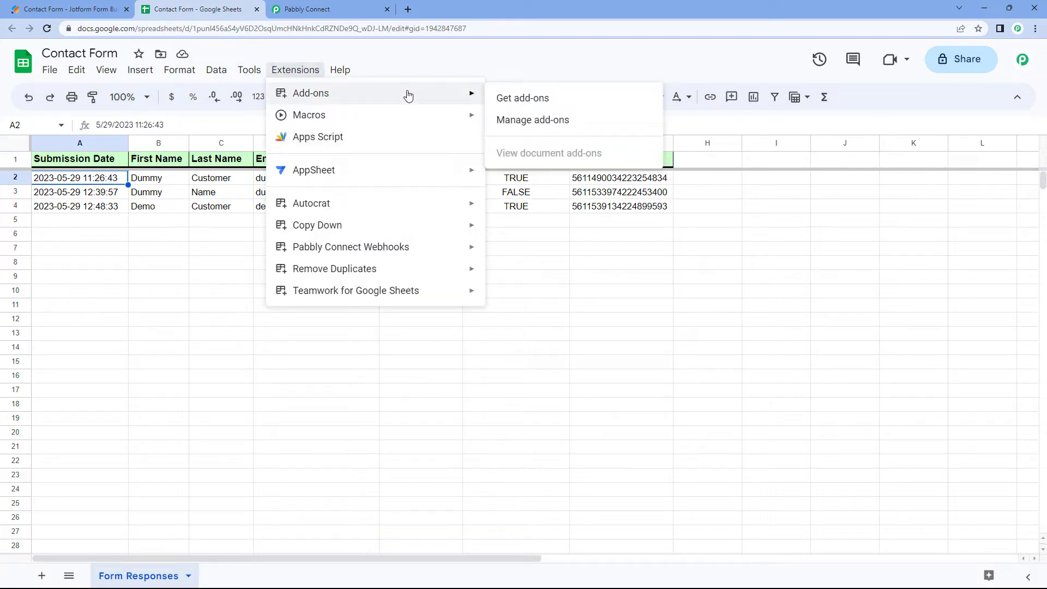
left_click(327, 9)
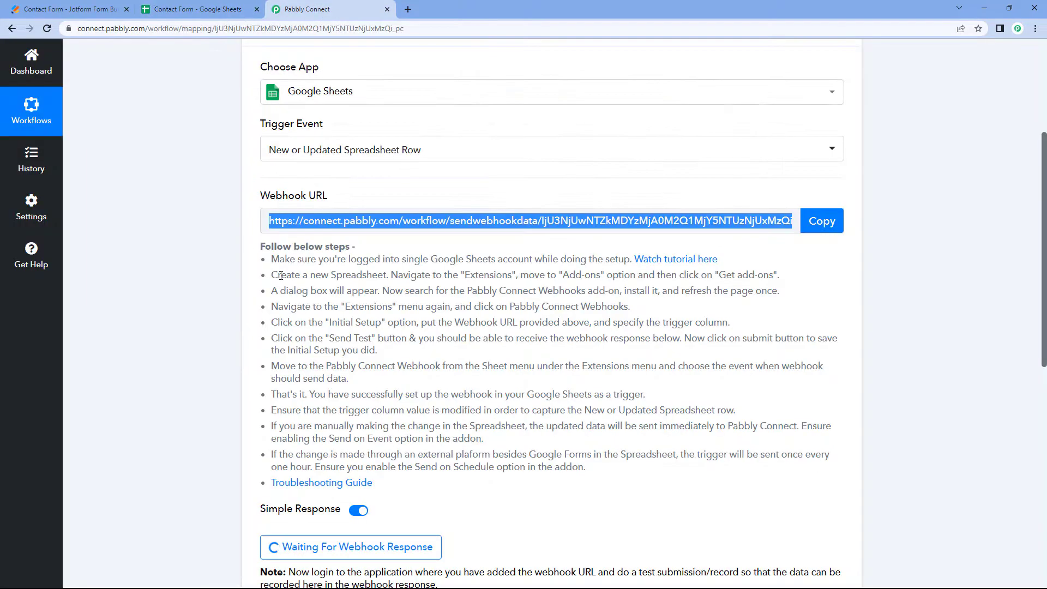
scroll(330, 353, "down", 1)
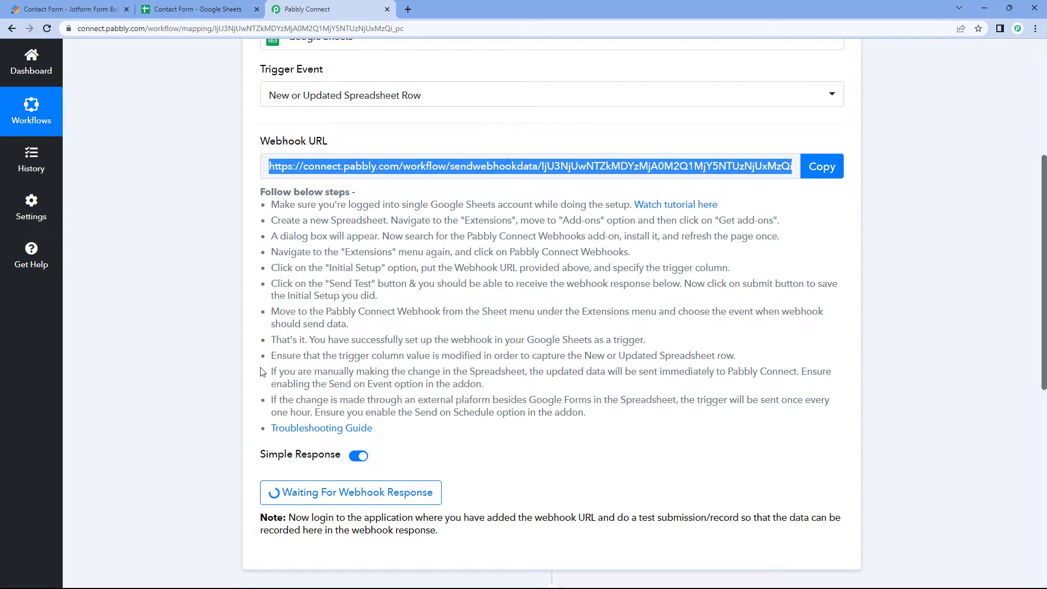
Switch to the Contact Form spreadsheet and open the Initial Setup of the Pabbly Connect Webhooks add-on
left_click(206, 5)
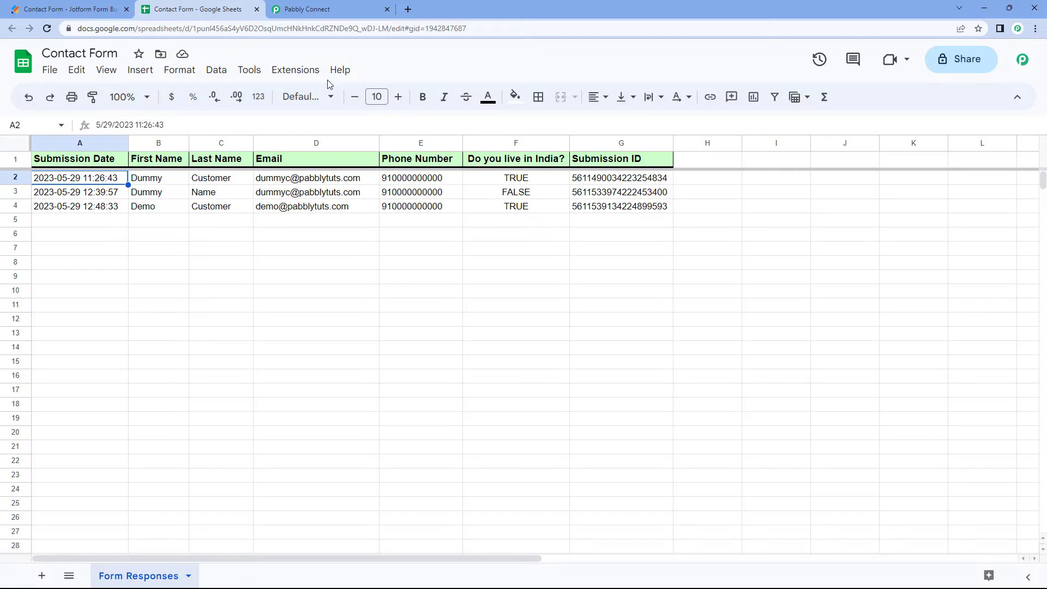
left_click(295, 70)
mouse_move(325, 256)
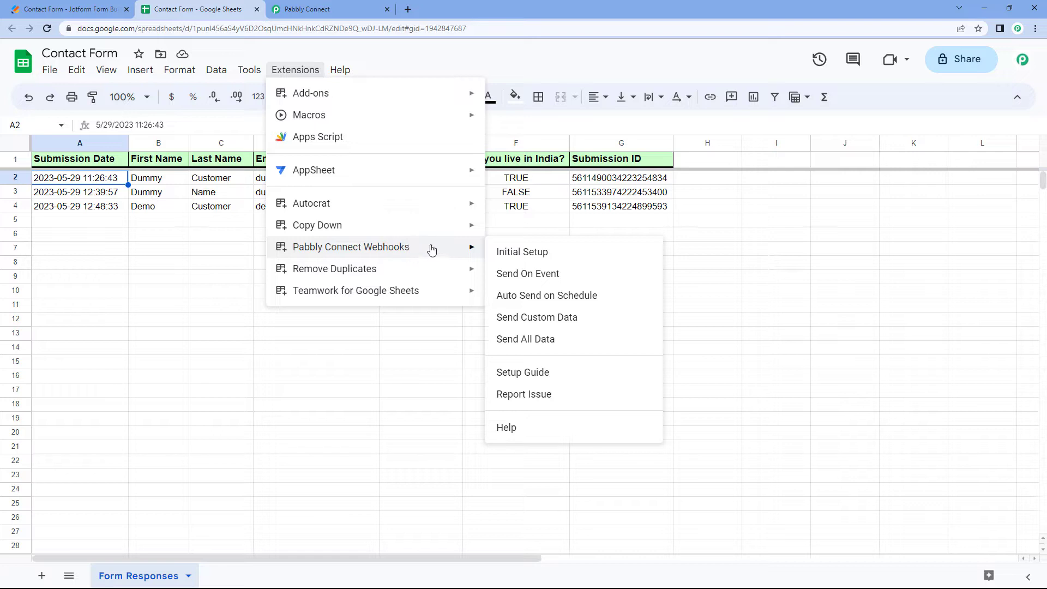
left_click(551, 253)
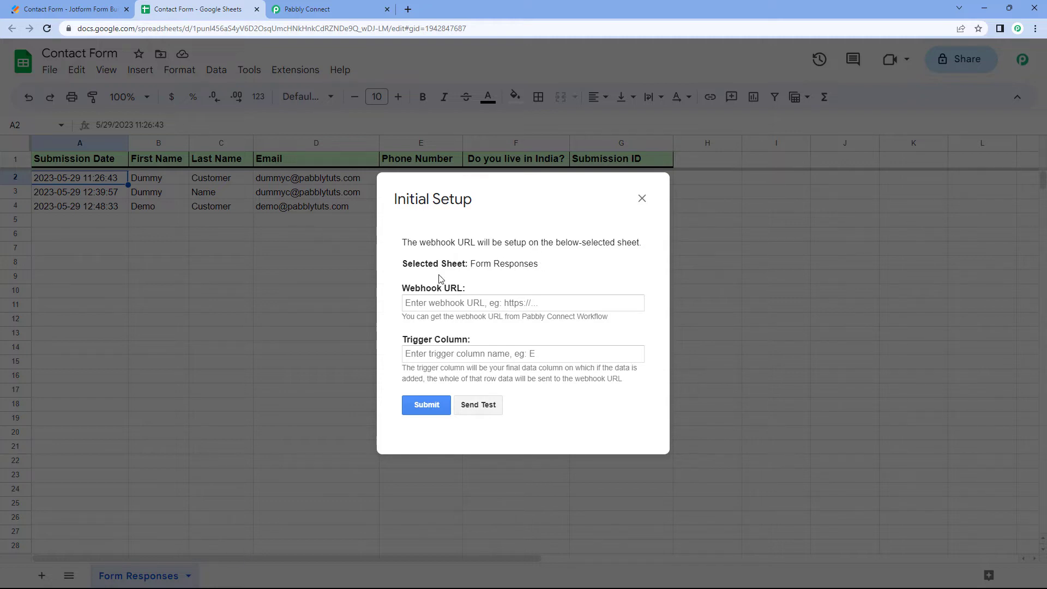
Copy the webhook URL from the Pabbly Connect workflow and paste it as the add-on's webhook URL
left_click(445, 303)
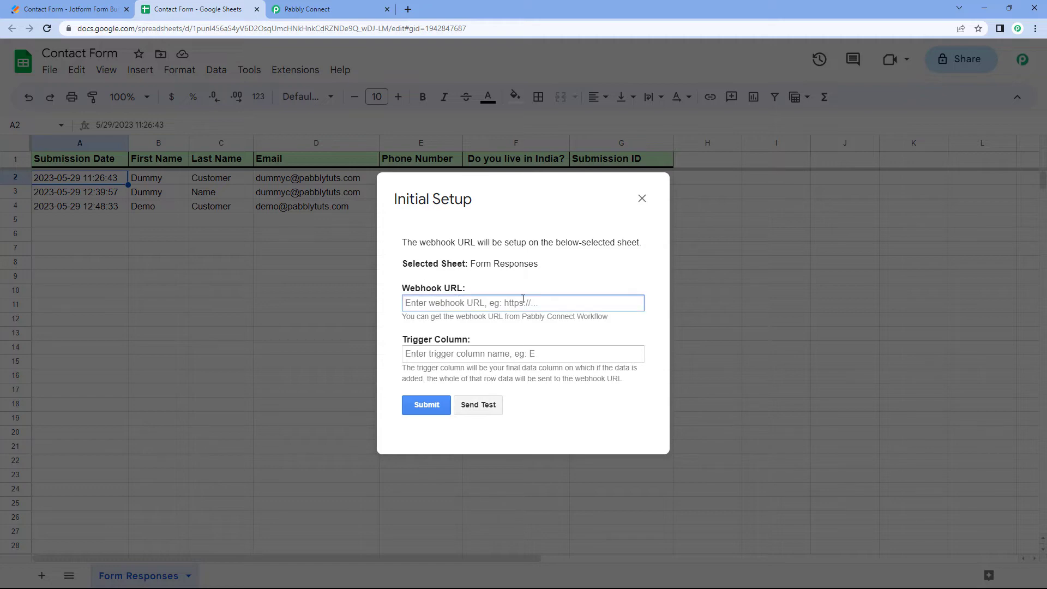
left_click(307, 9)
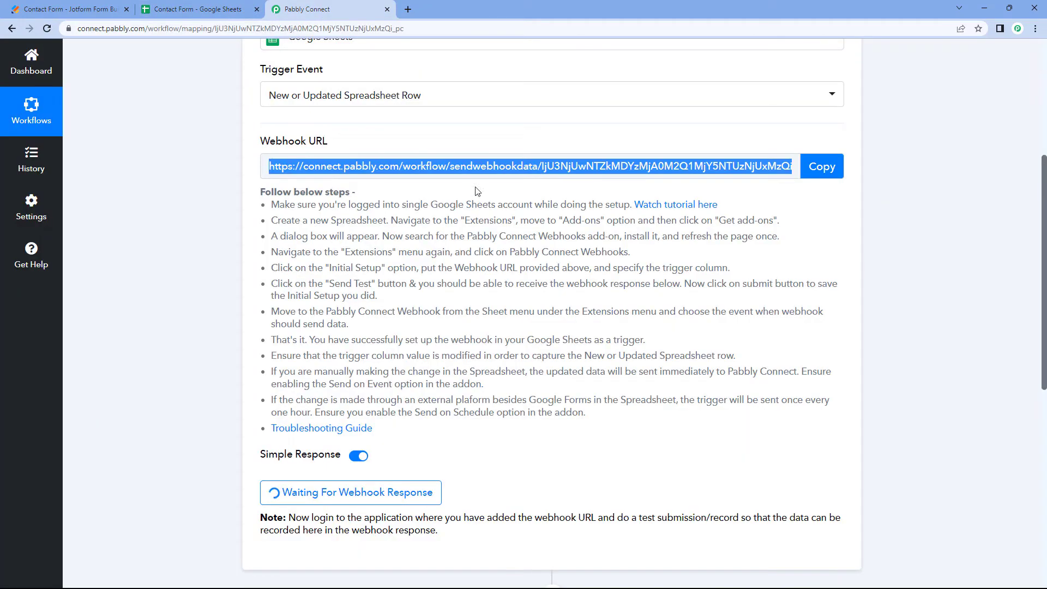
left_click(826, 168)
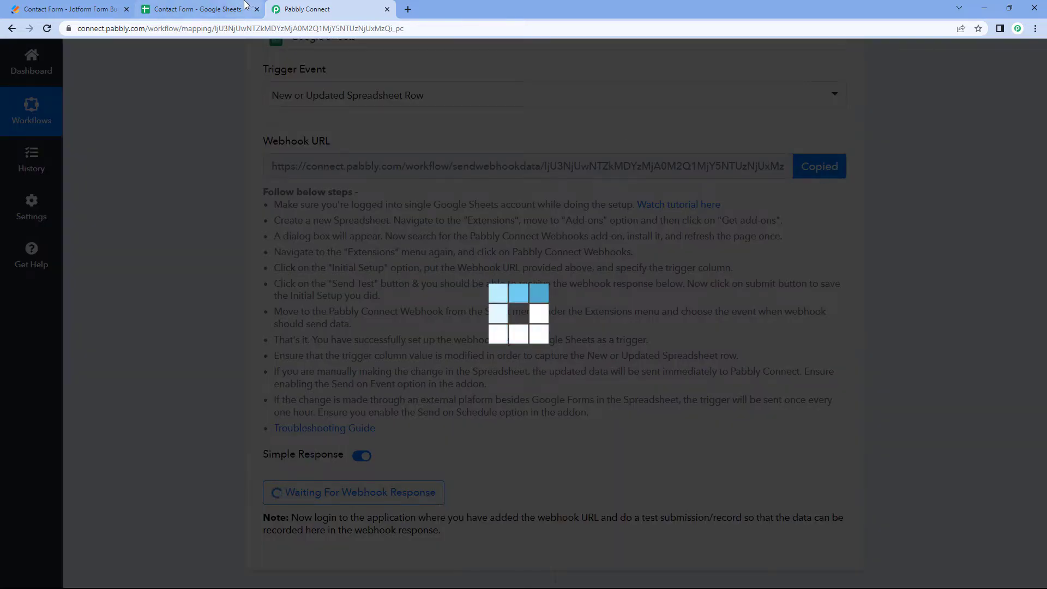
key("ctrl+shift+Tab")
key("ctrl+v")
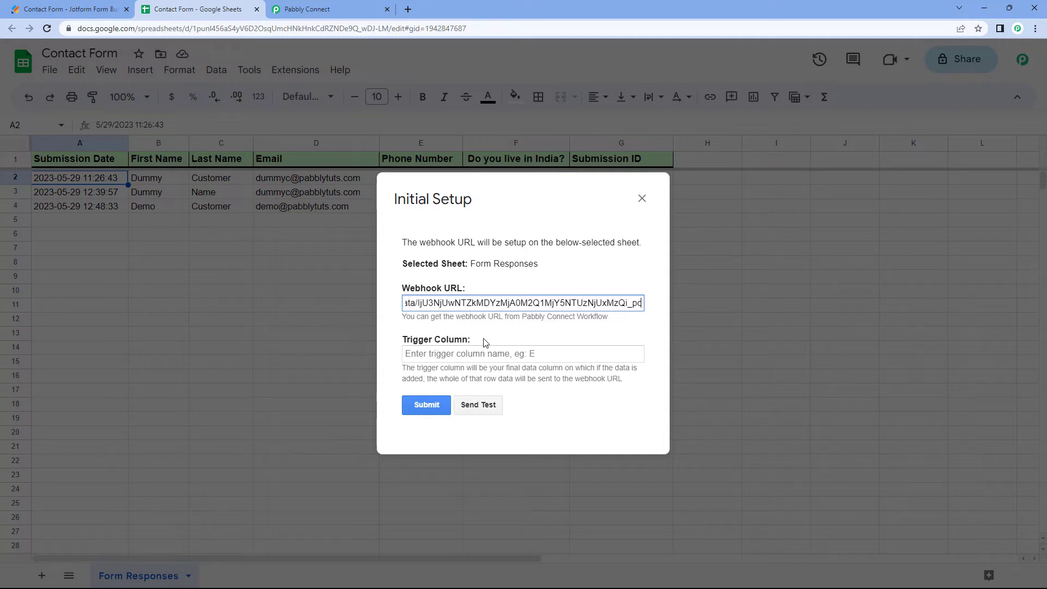
Set the trigger column to G, the Submission ID column, and send test data to the webhook
left_click_drag(518, 211, 397, 217)
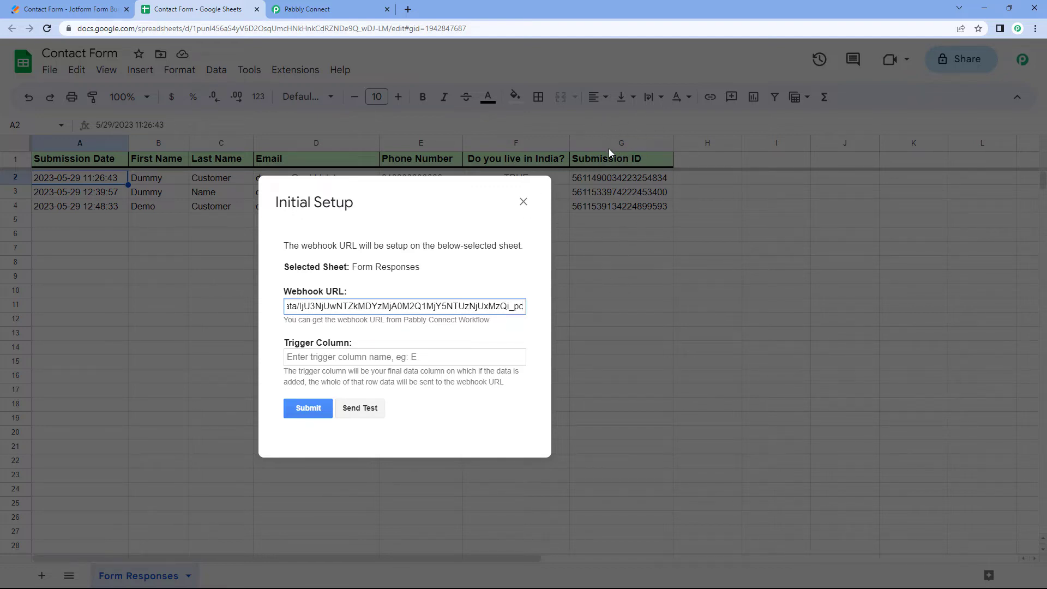
left_click(341, 357)
type("G")
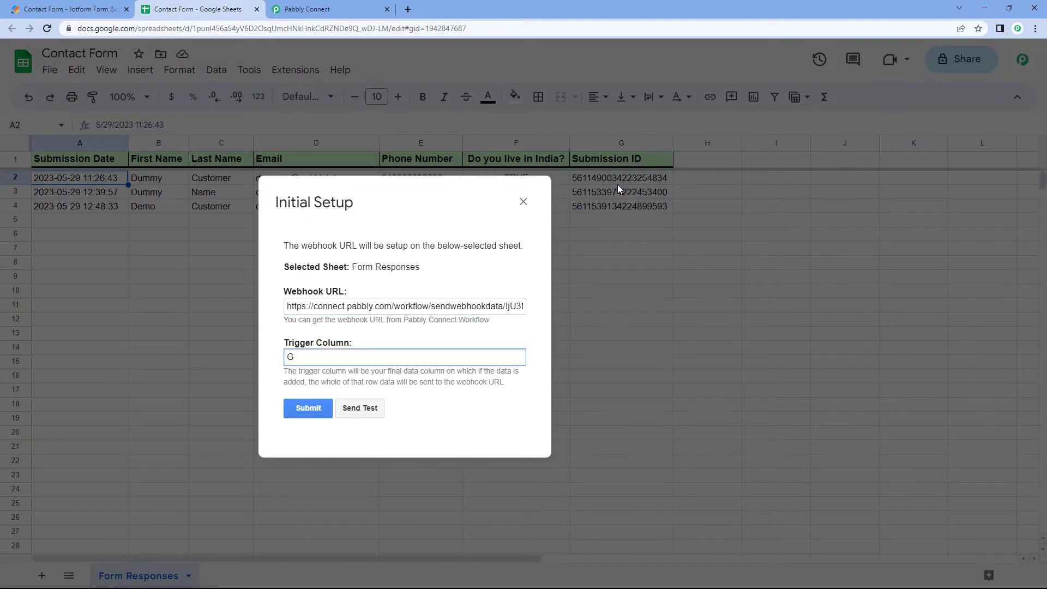
left_click_drag(419, 197, 487, 200)
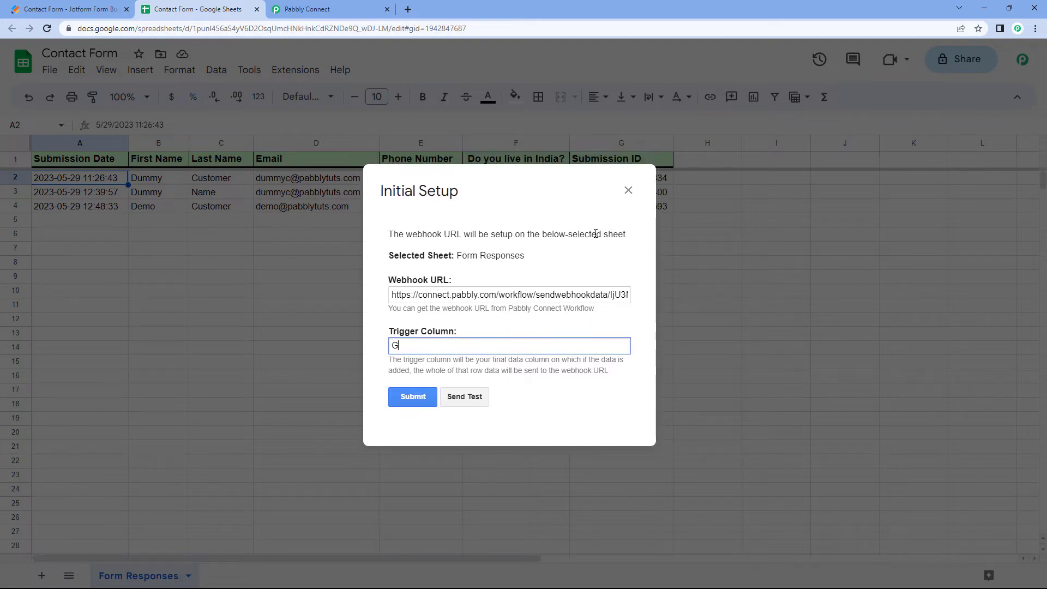
left_click(467, 398)
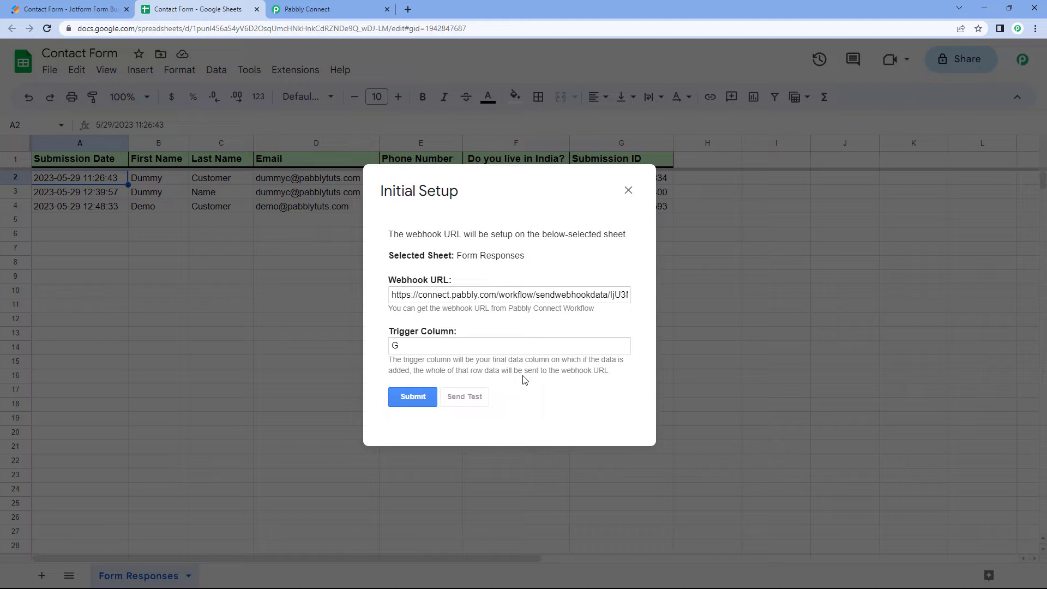
scroll(520, 374, "down", 1)
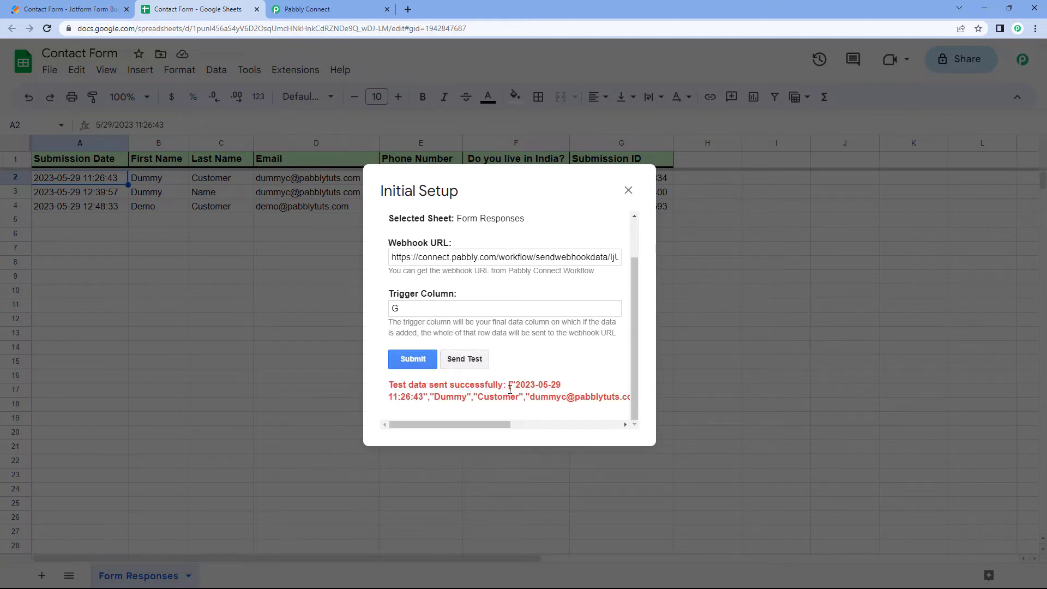
Compare the webhook response received in Pabbly Connect with row 2 of the Contact Form spreadsheet
left_click_drag(502, 194, 473, 262)
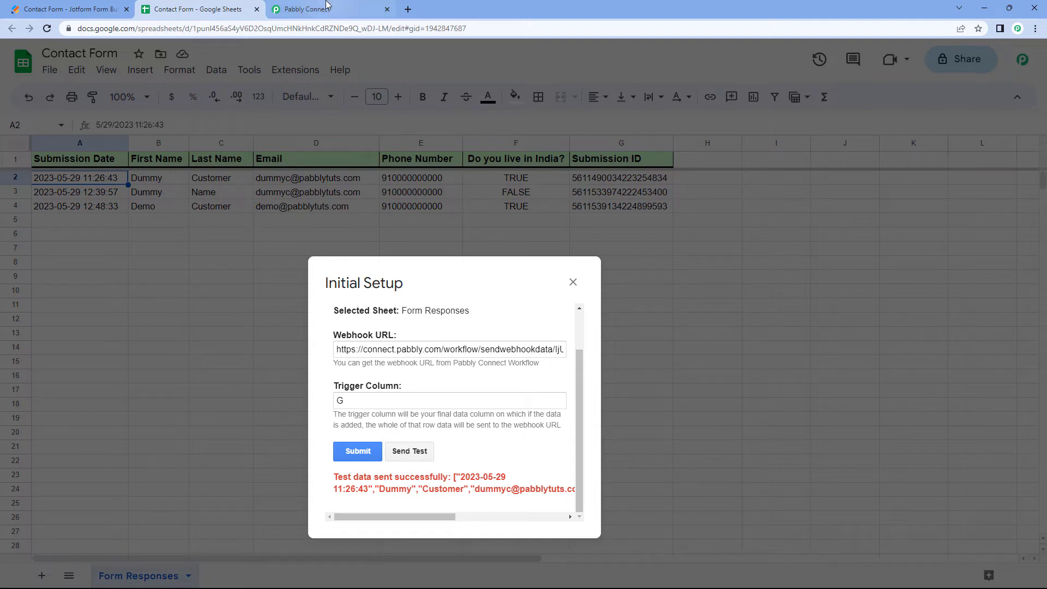
left_click(344, 10)
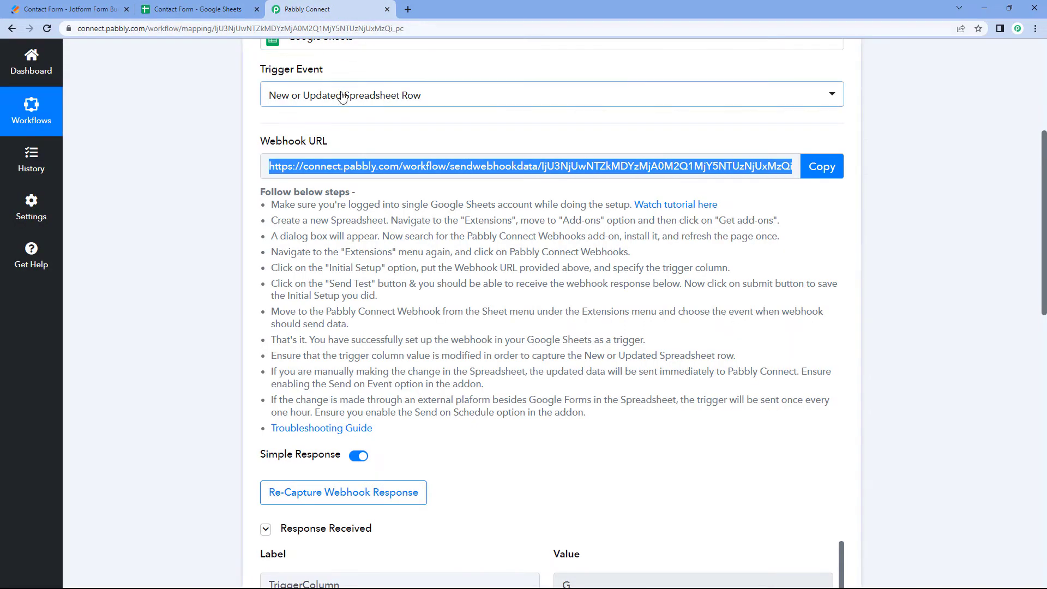
scroll(210, 213, "down", 3)
scroll(212, 212, "down", 5)
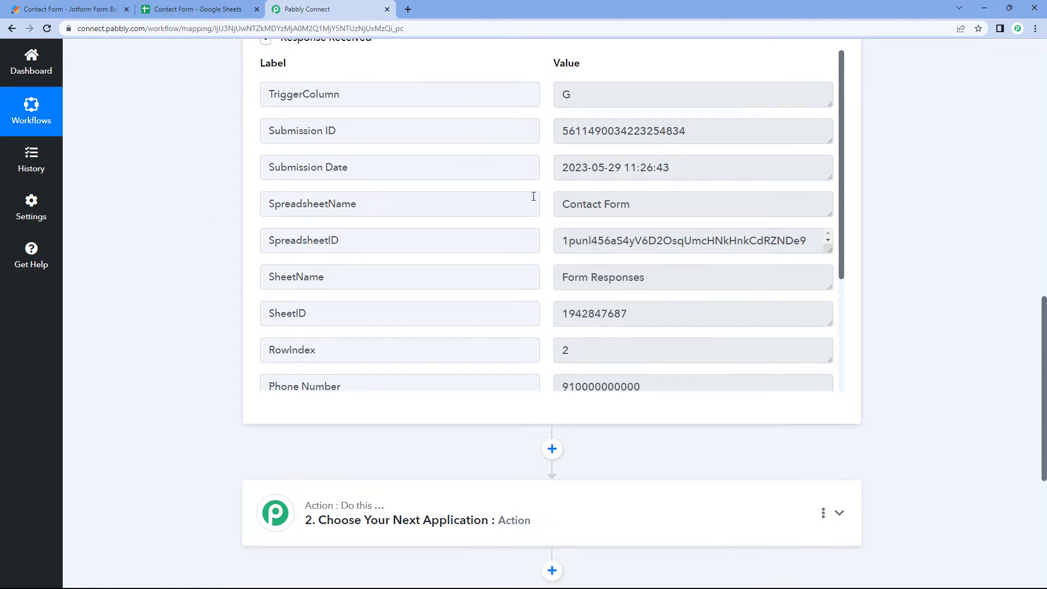
scroll(541, 175, "down", 3)
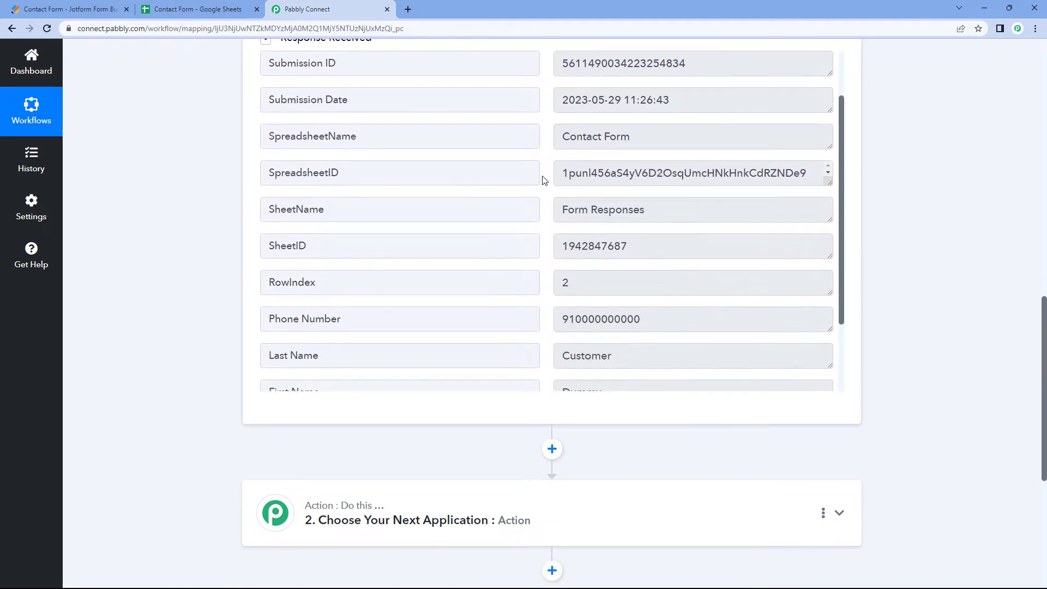
left_click(210, 6)
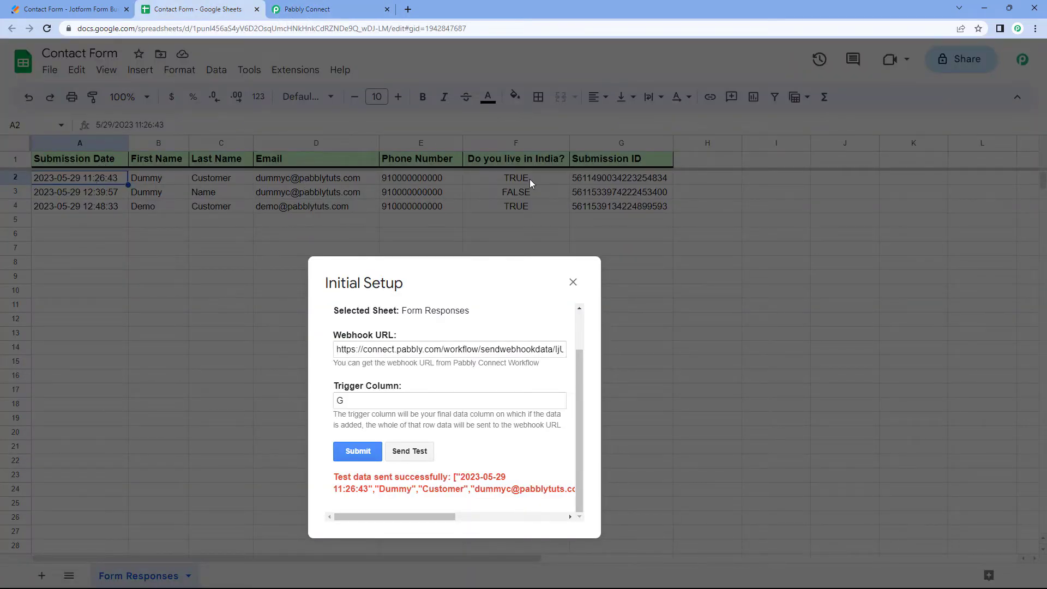
left_click(308, 9)
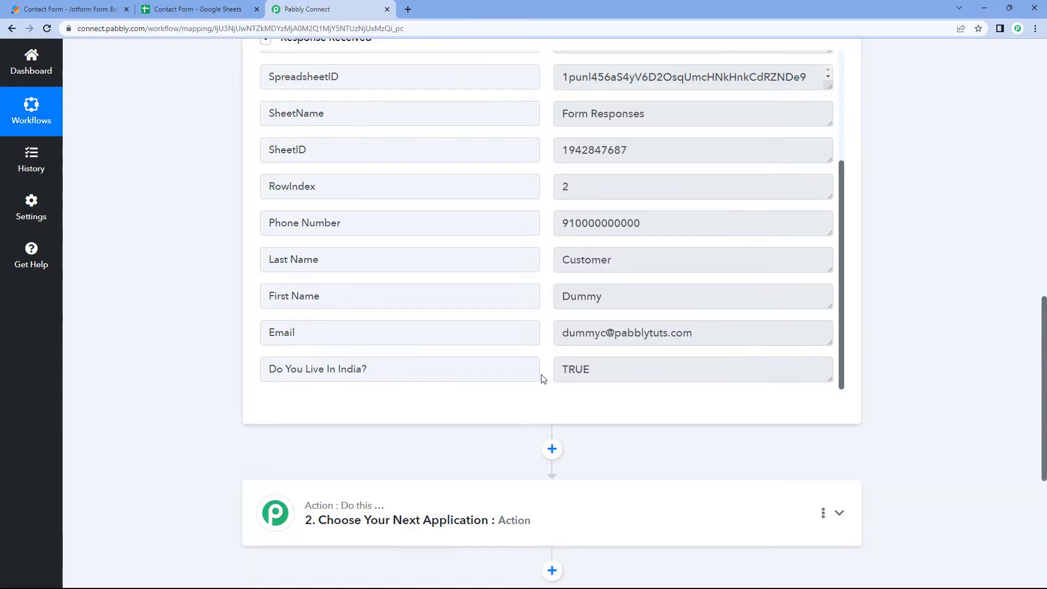
left_click_drag(589, 186, 542, 192)
left_click(543, 192)
Return to the Contact Form spreadsheet, submit the add-on's Initial Setup and close the dialog
left_click(196, 9)
left_click_drag(455, 288, 512, 201)
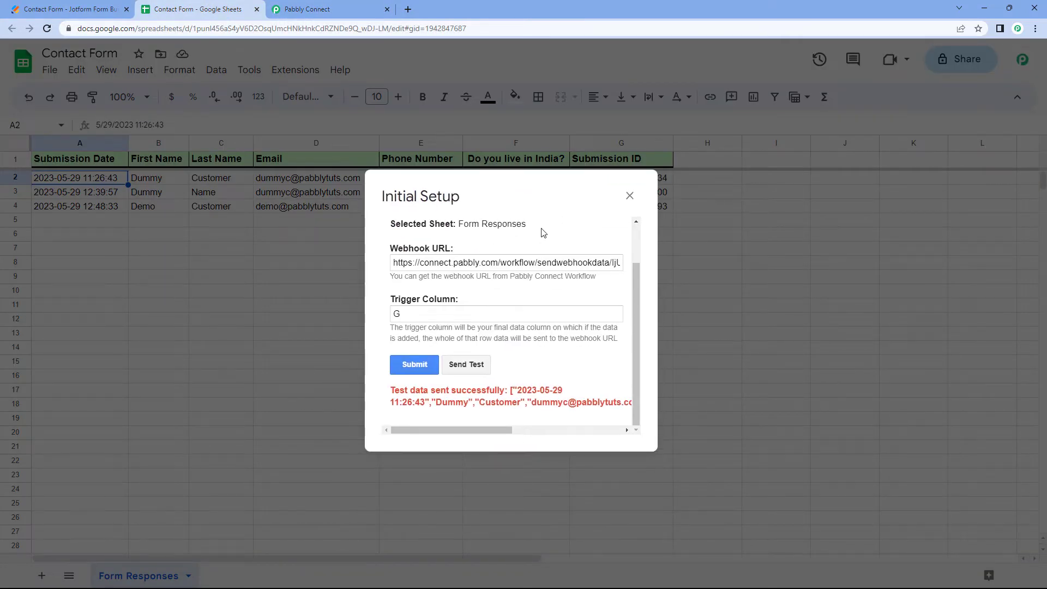
left_click(415, 365)
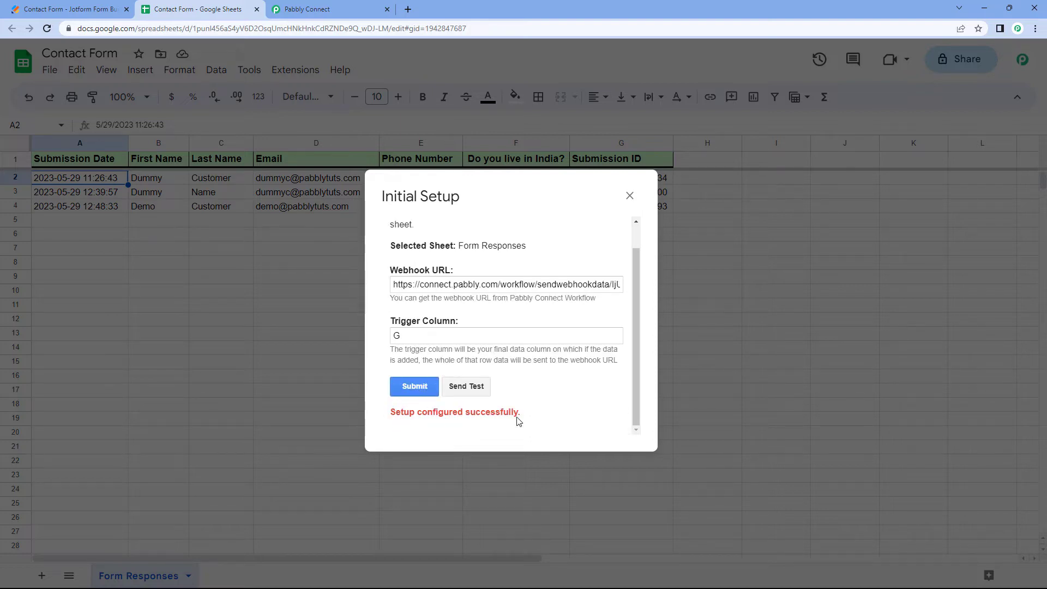
left_click(629, 196)
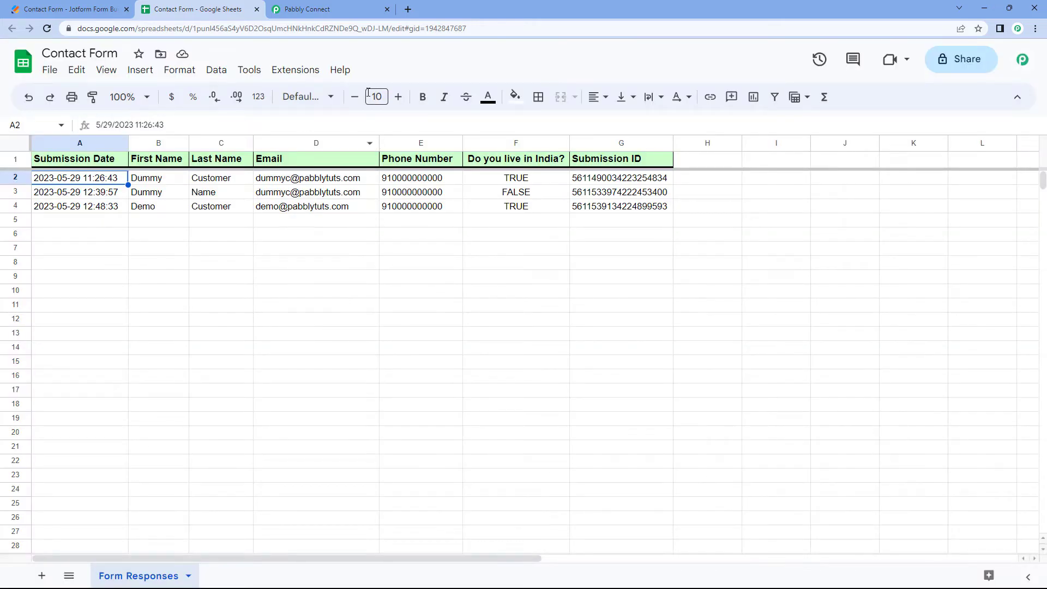
Examine the Pabbly Connect Webhooks add-on's sending options in the spreadsheet and compare them with the workflow's setup instructions
left_click(306, 73)
mouse_move(337, 248)
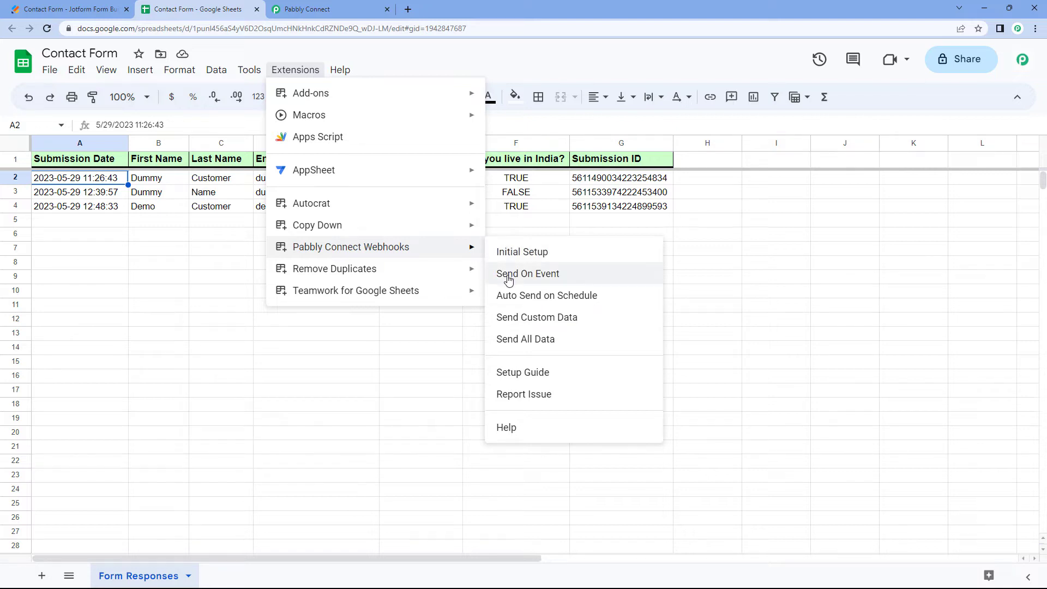
left_click(223, 221)
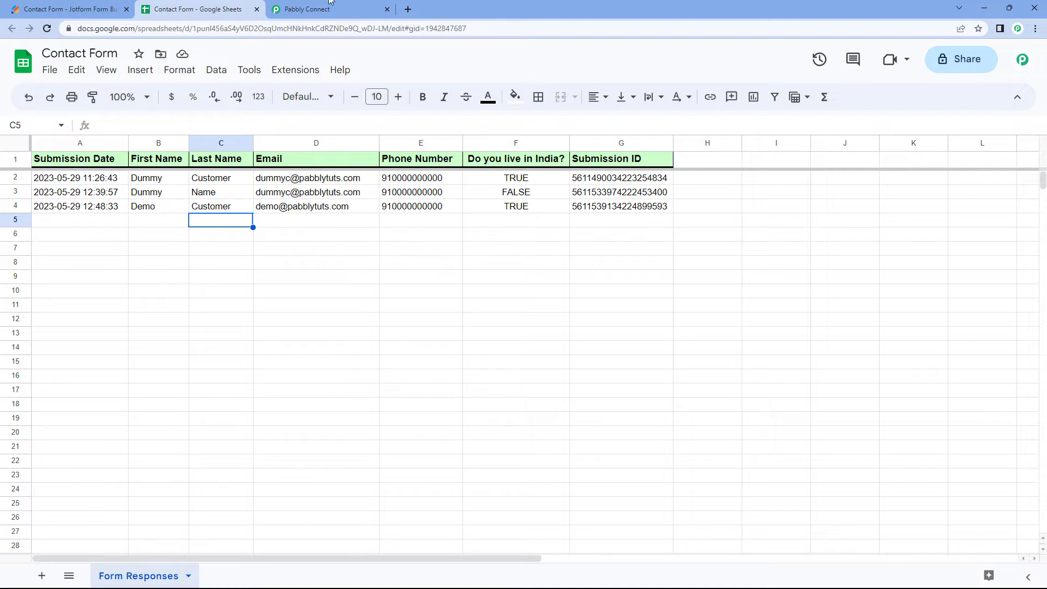
left_click(326, 9)
scroll(203, 142, "up", 3)
scroll(199, 147, "up", 5)
left_click(185, 11)
left_click(295, 69)
mouse_move(381, 247)
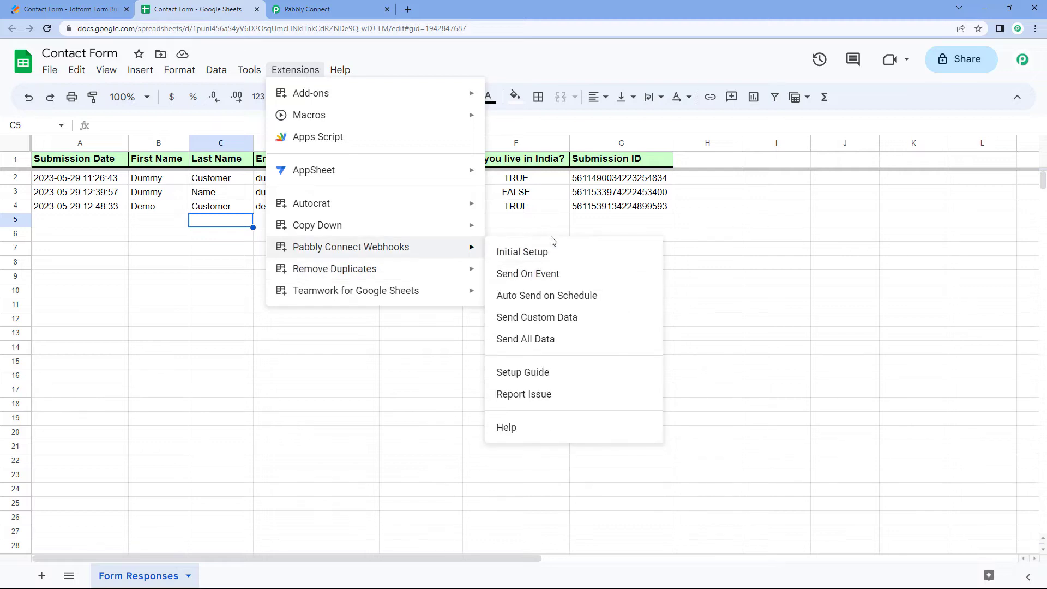
left_click(557, 224)
left_click(212, 230)
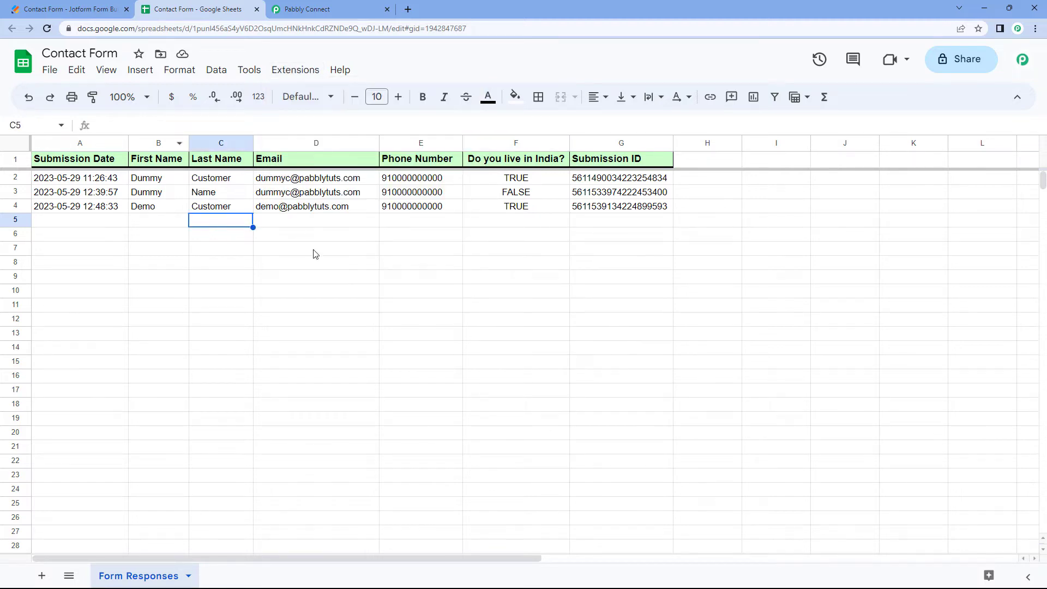
Compare the fields of the Jotform Contact Form with the columns of the Form Responses sheet
left_click(99, 8)
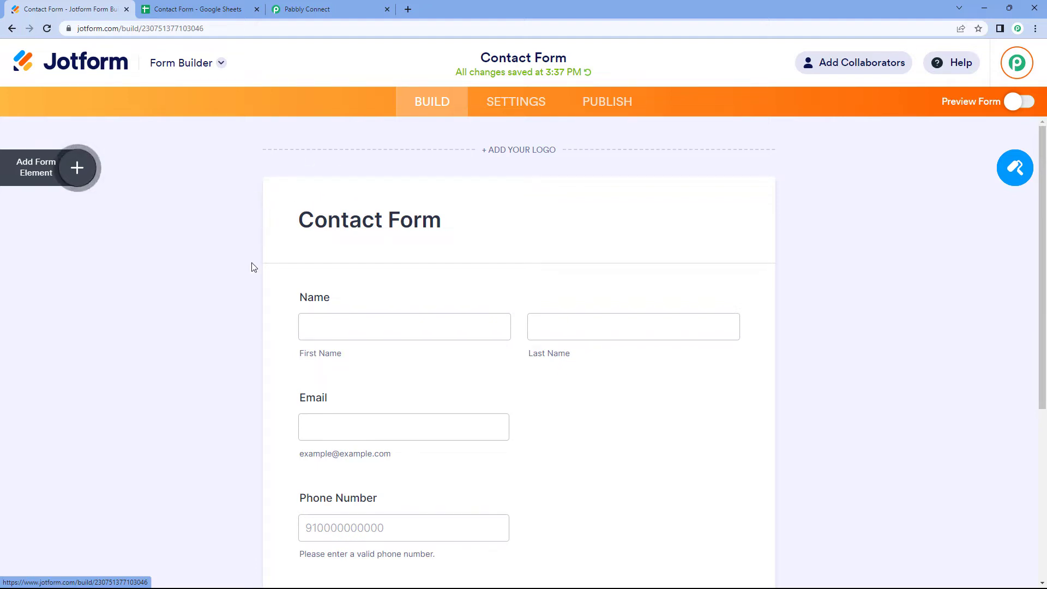
key("ctrl+Tab")
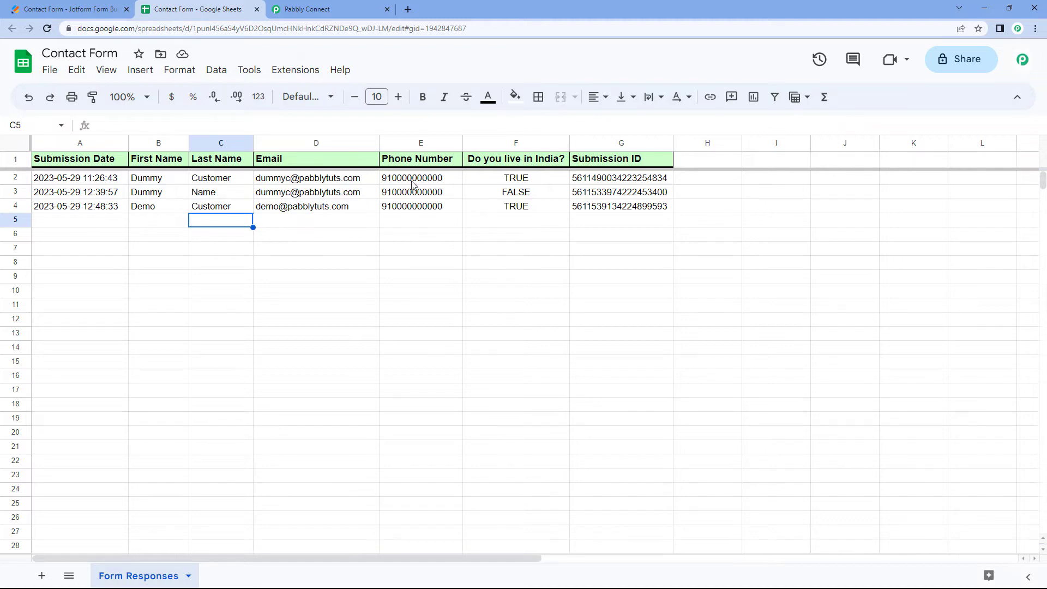
left_click(71, 10)
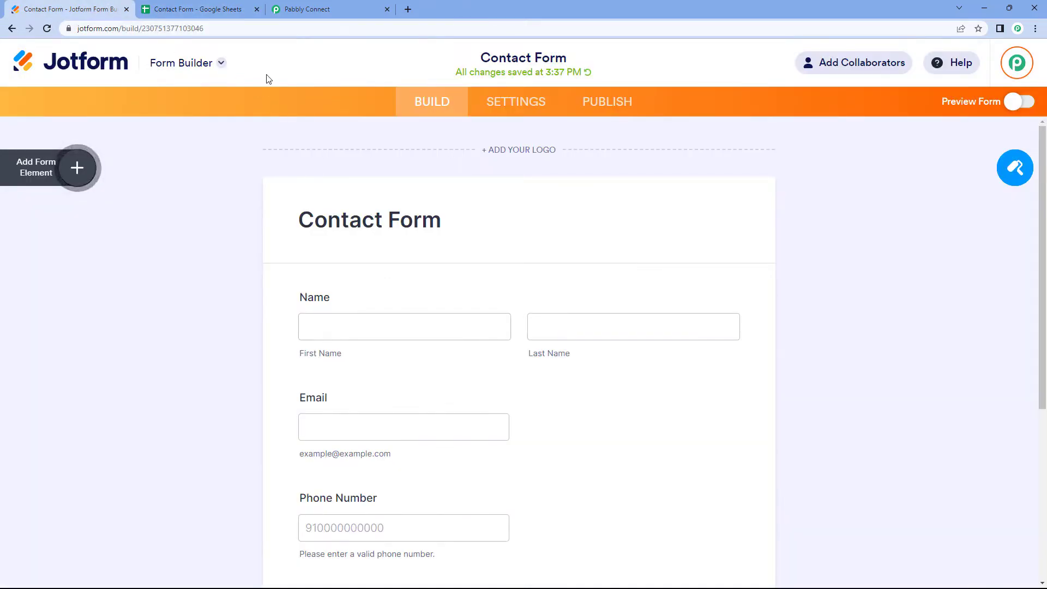
left_click(234, 8)
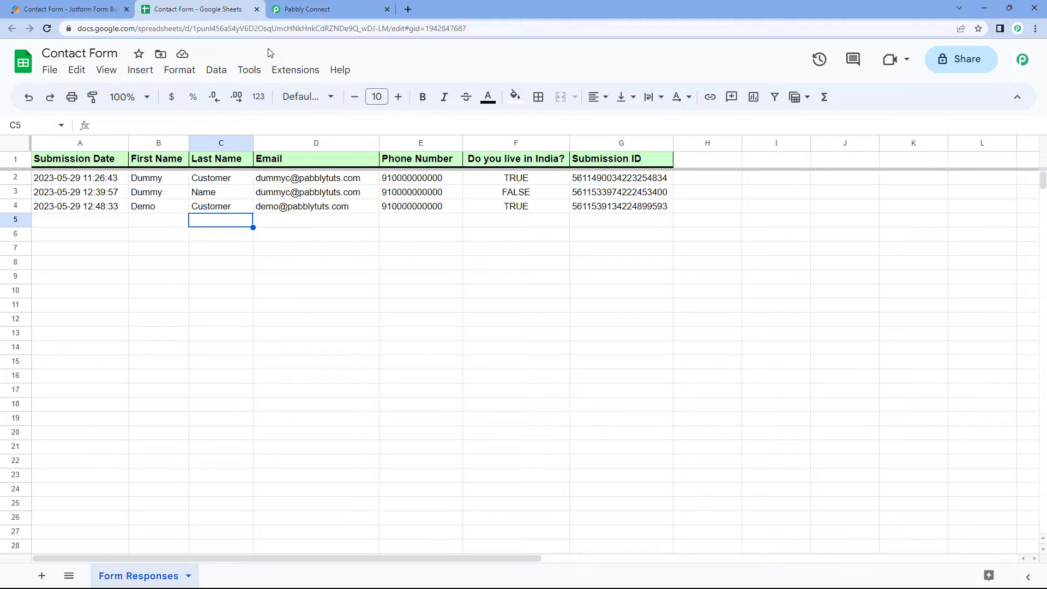
left_click(109, 8)
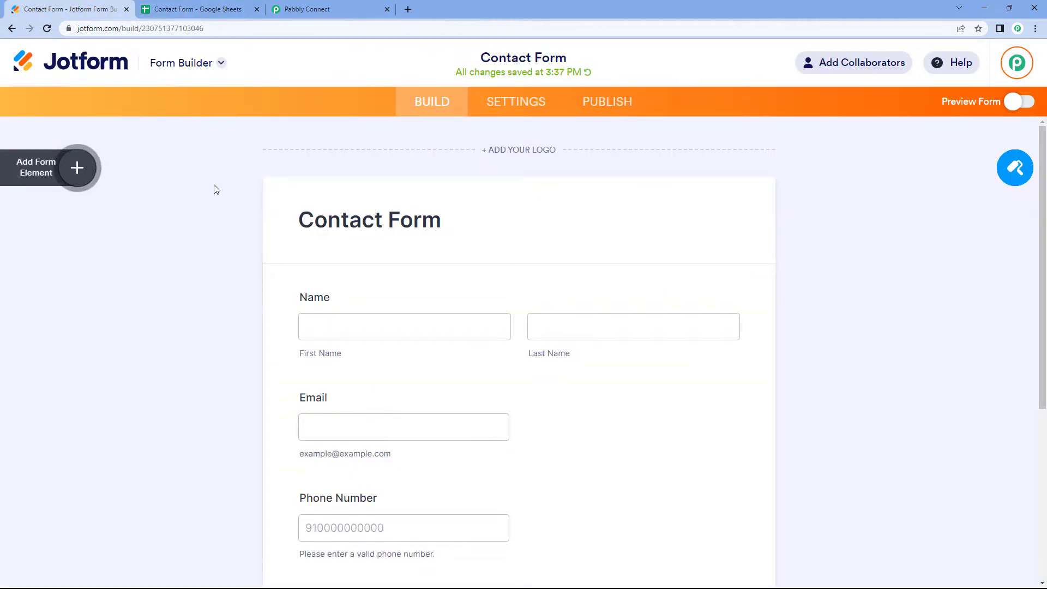
left_click(184, 7)
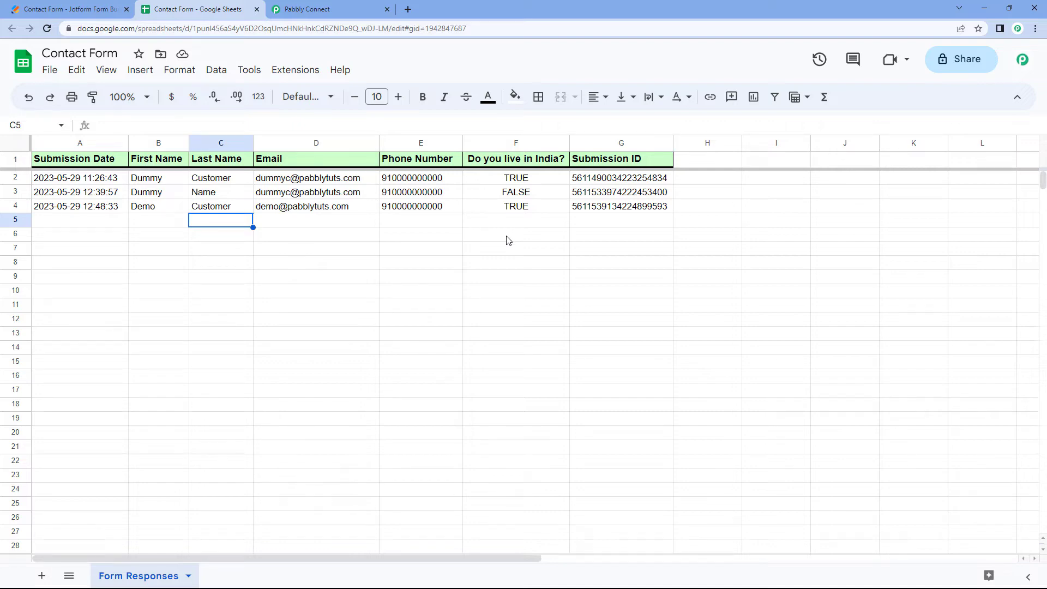
Check the workflow's instructions on external platforms and enable Auto Send on Schedule for the spreadsheet's Pabbly Connect Webhooks add-on
left_click(327, 9)
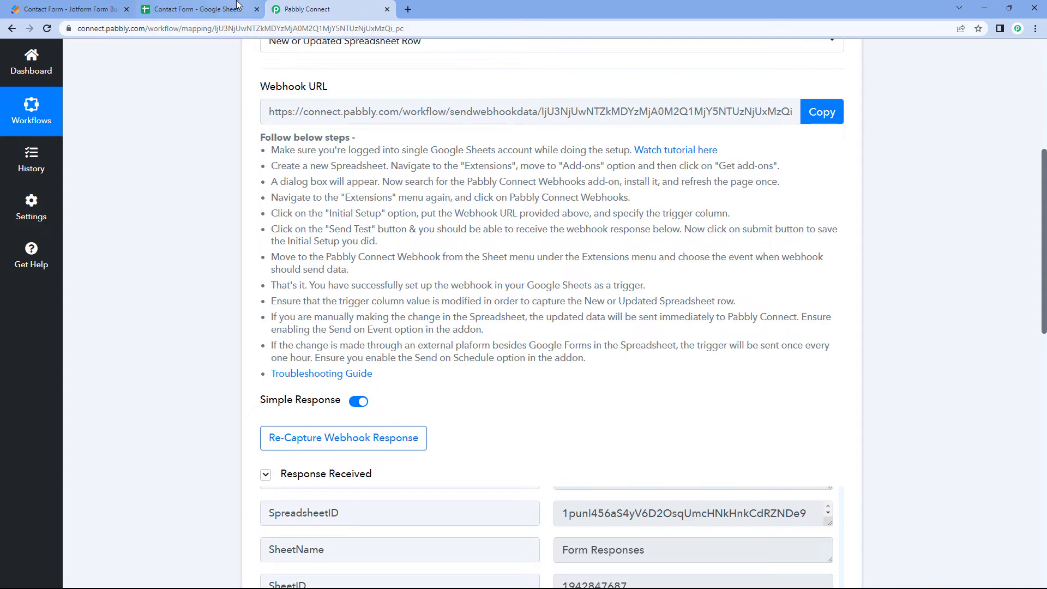
left_click(235, 6)
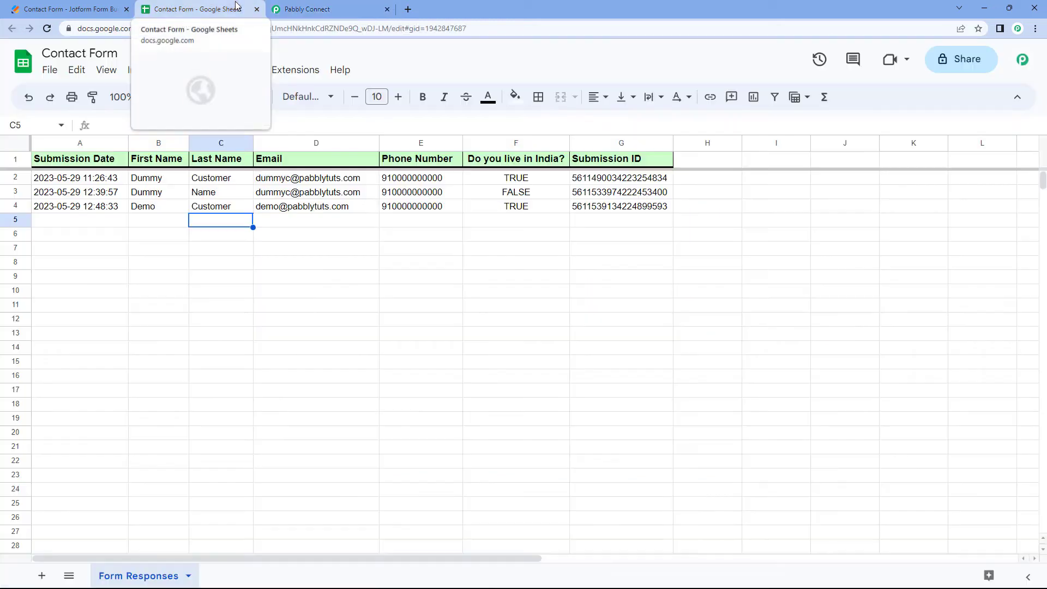
left_click(300, 72)
mouse_move(335, 247)
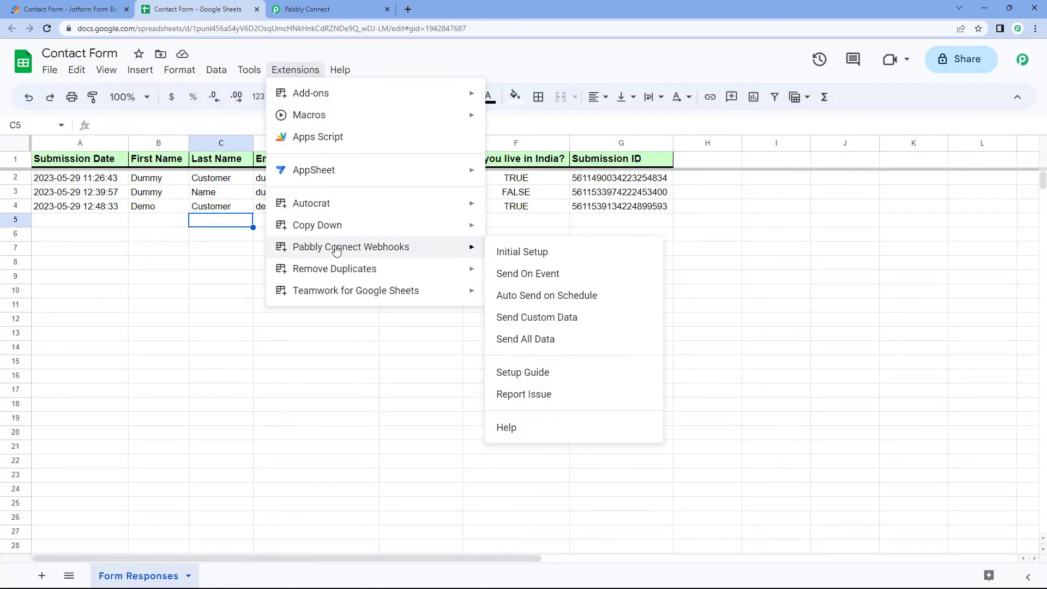
left_click(504, 297)
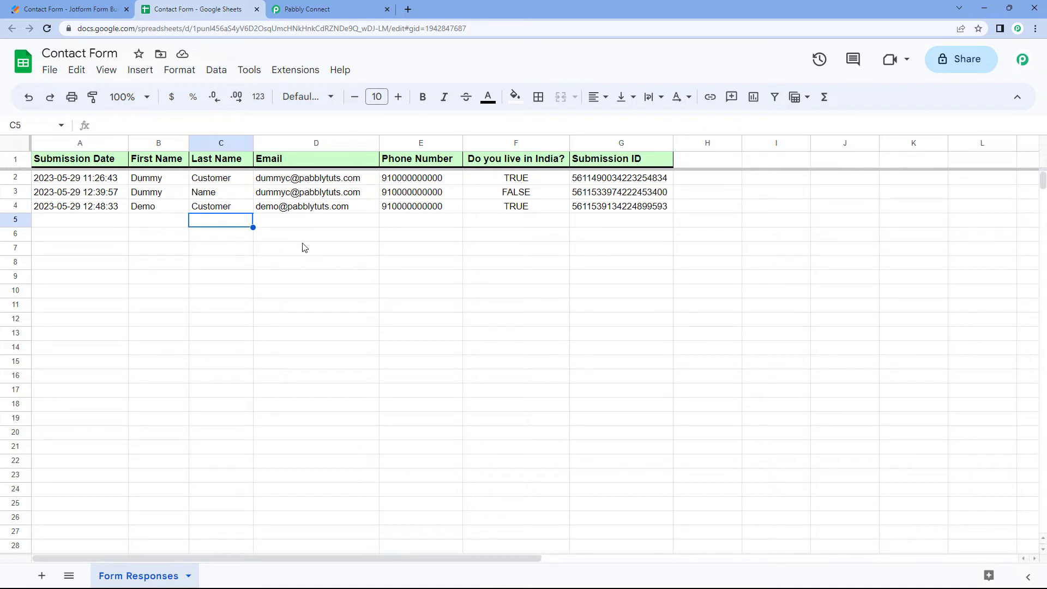
Review the workflow's scheduled-sending instructions and check in the spreadsheet whether Auto Send on Schedule is active
left_click(306, 9)
left_click(198, 9)
mouse_move(358, 231)
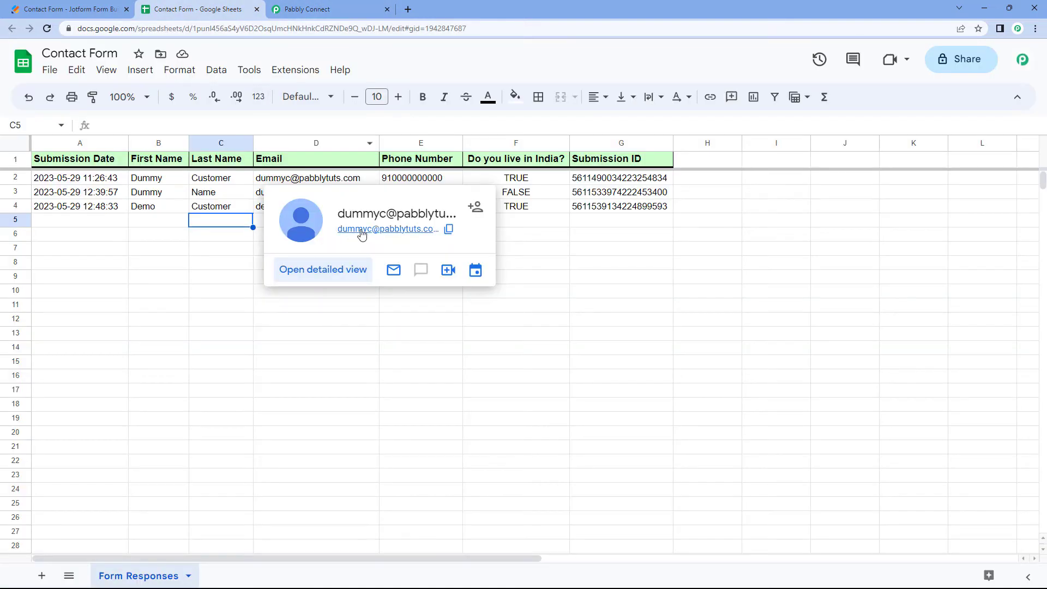
left_click(505, 240)
left_click(102, 224)
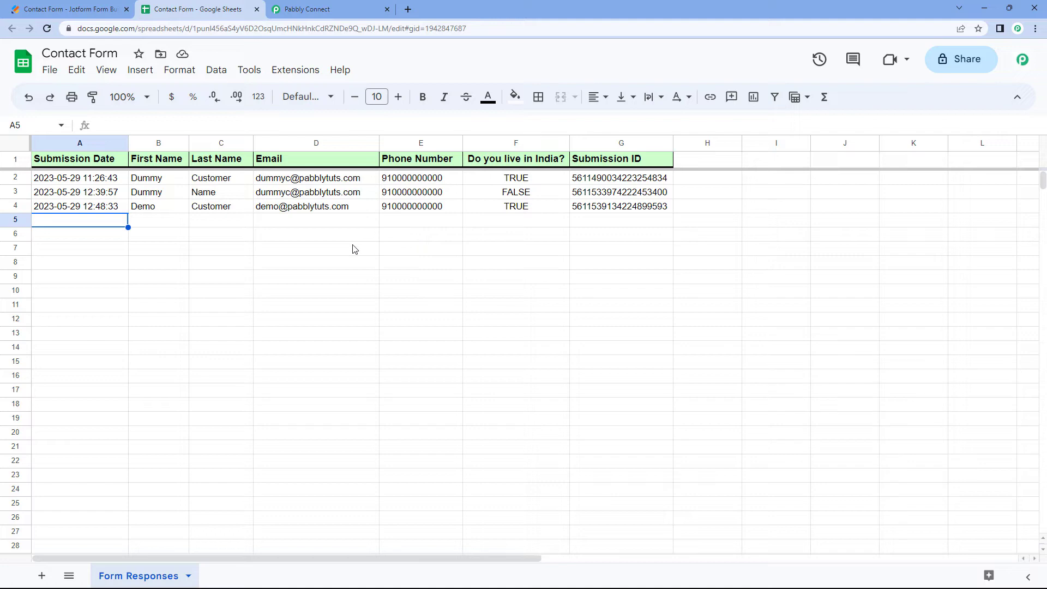
left_click(335, 11)
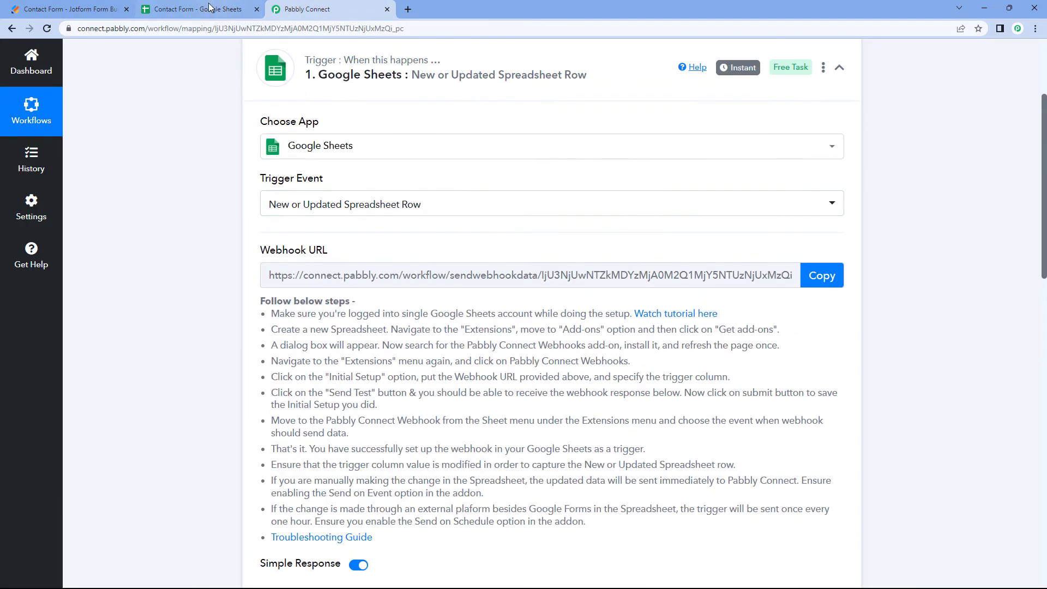
left_click(203, 11)
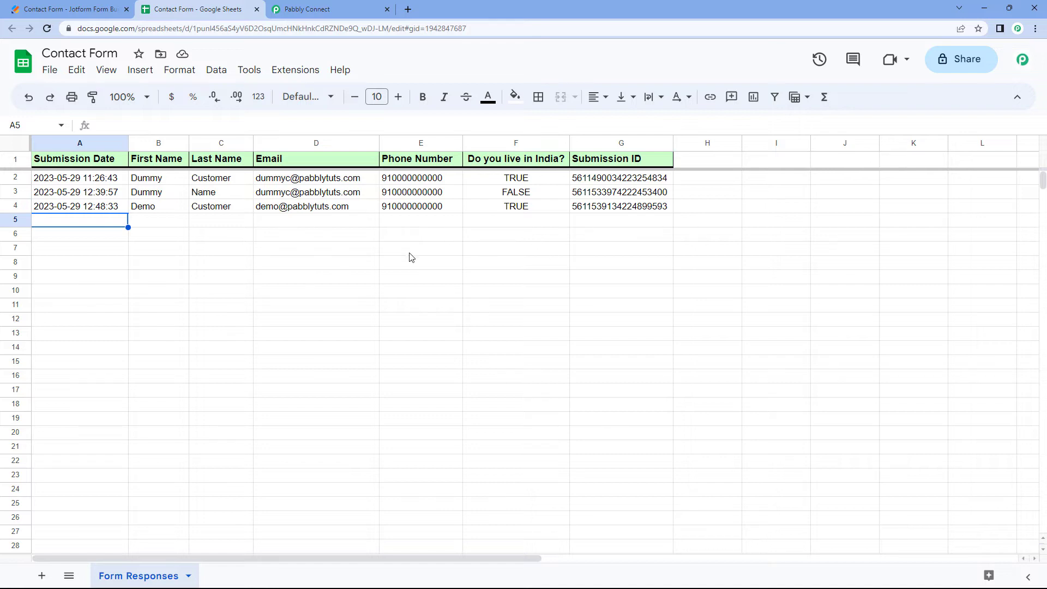
left_click(297, 70)
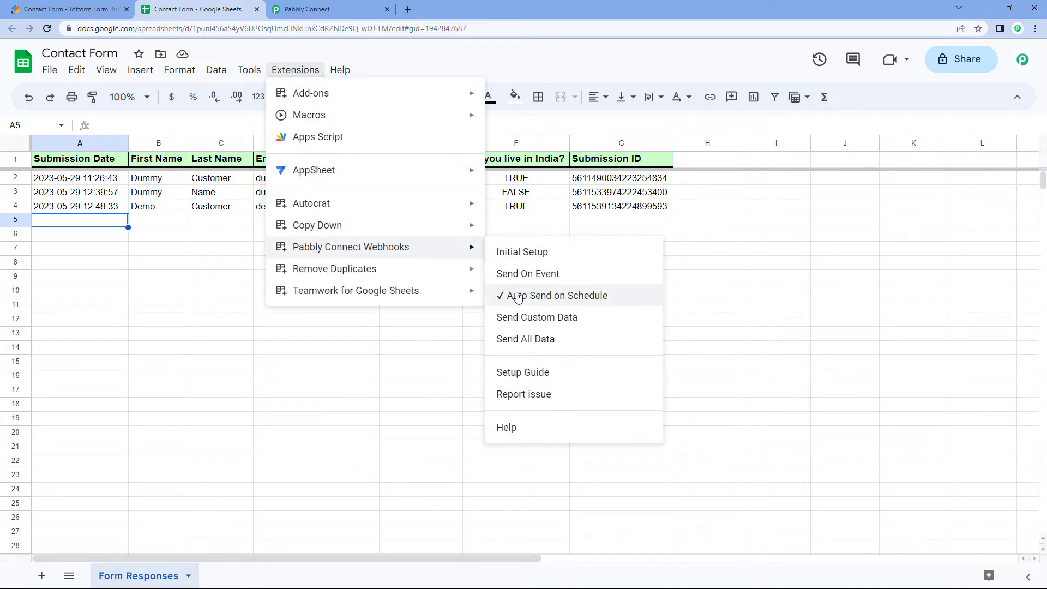
left_click(194, 223)
left_click(99, 220)
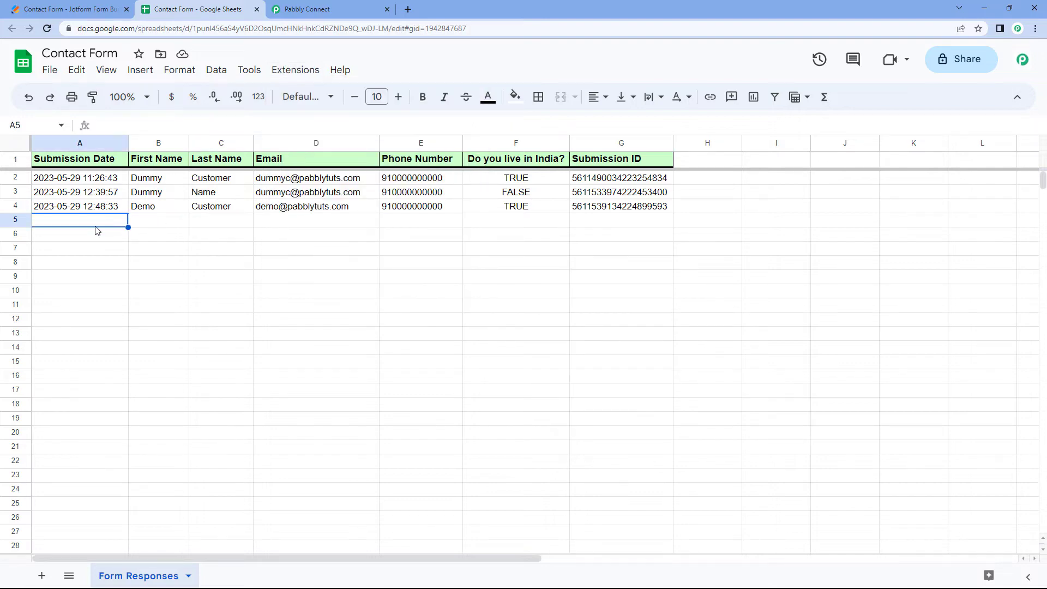
Switch to the Pabbly Connect workflow and re-capture the webhook response for the Google Sheets trigger
left_click(339, 10)
scroll(218, 201, "down", 5)
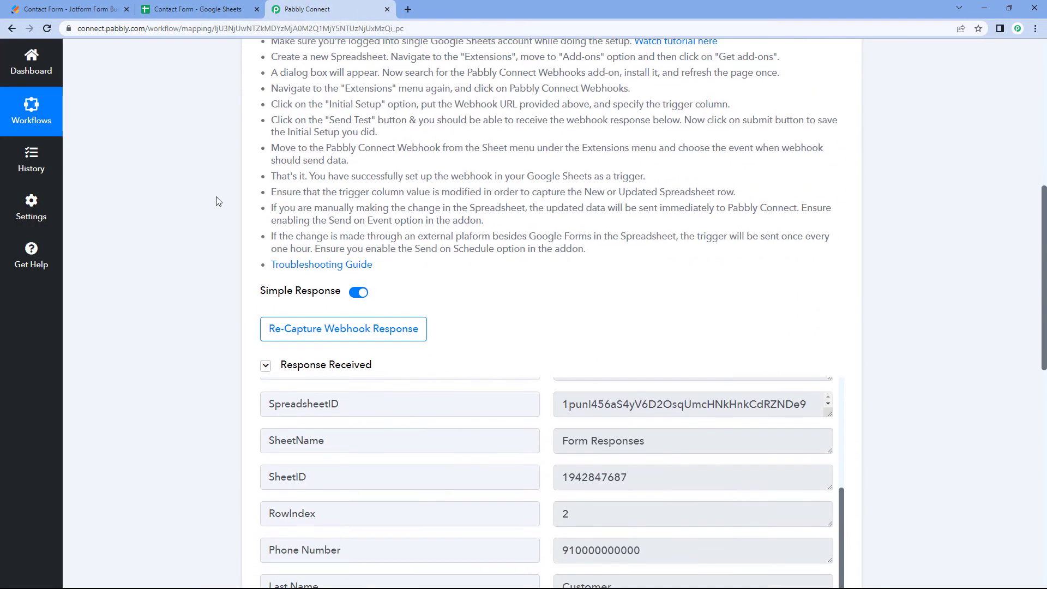
left_click(327, 329)
left_click(488, 386)
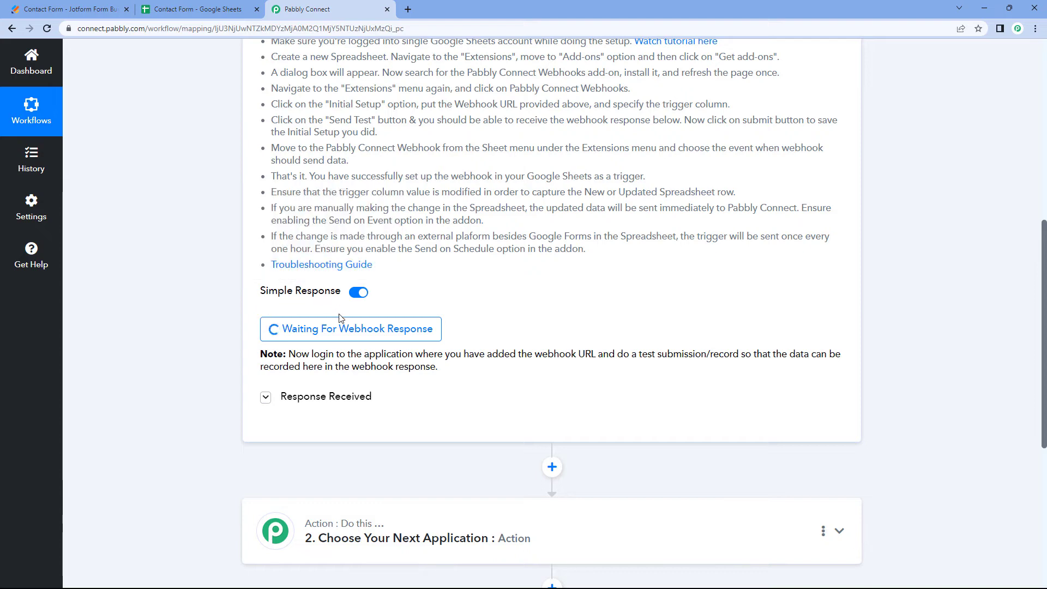
Switch to the Jotform Contact Form after checking the response sheet, and open the form's publishing options
left_click(173, 10)
left_click(71, 9)
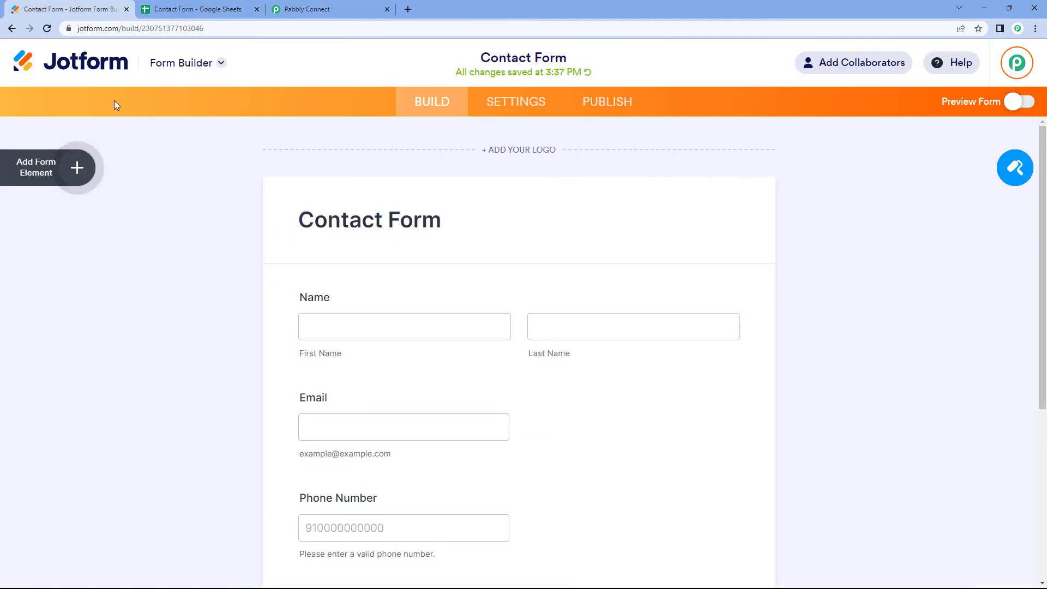
left_click(185, 8)
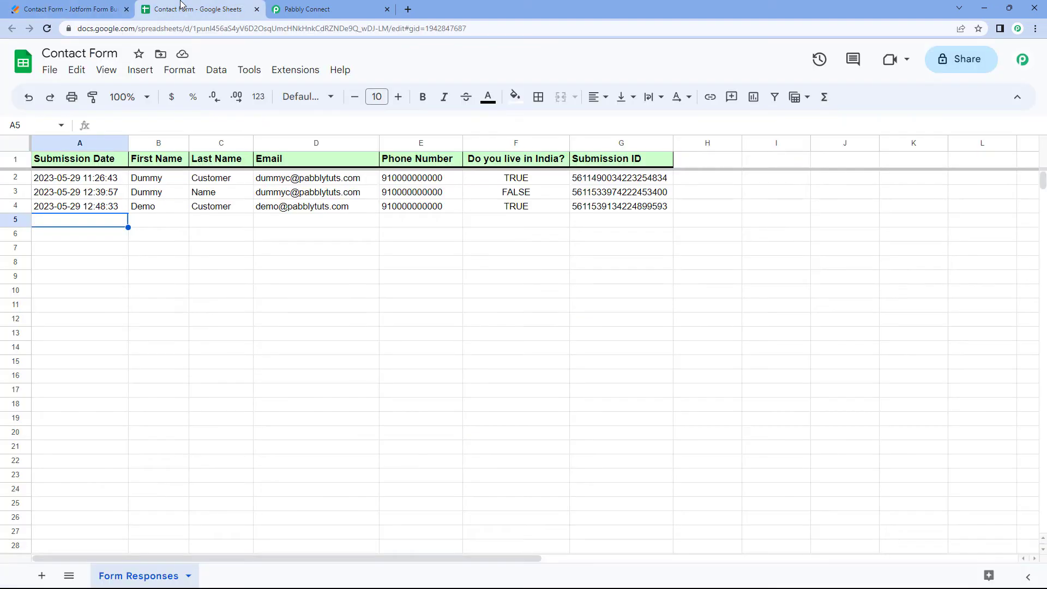
left_click(100, 4)
left_click(174, 9)
left_click(109, 7)
left_click(182, 15)
left_click(86, 8)
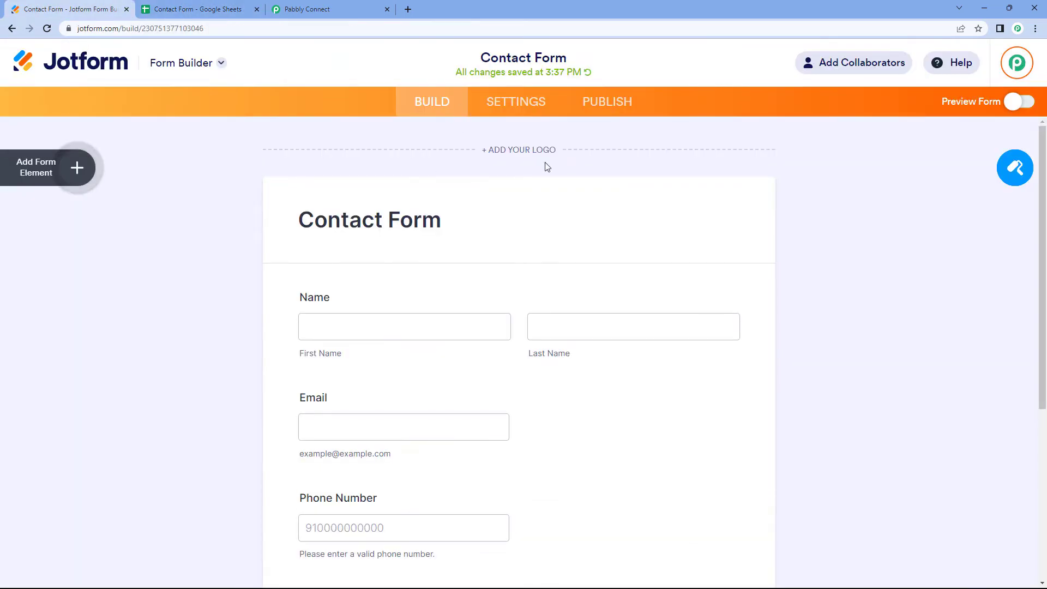
left_click(620, 100)
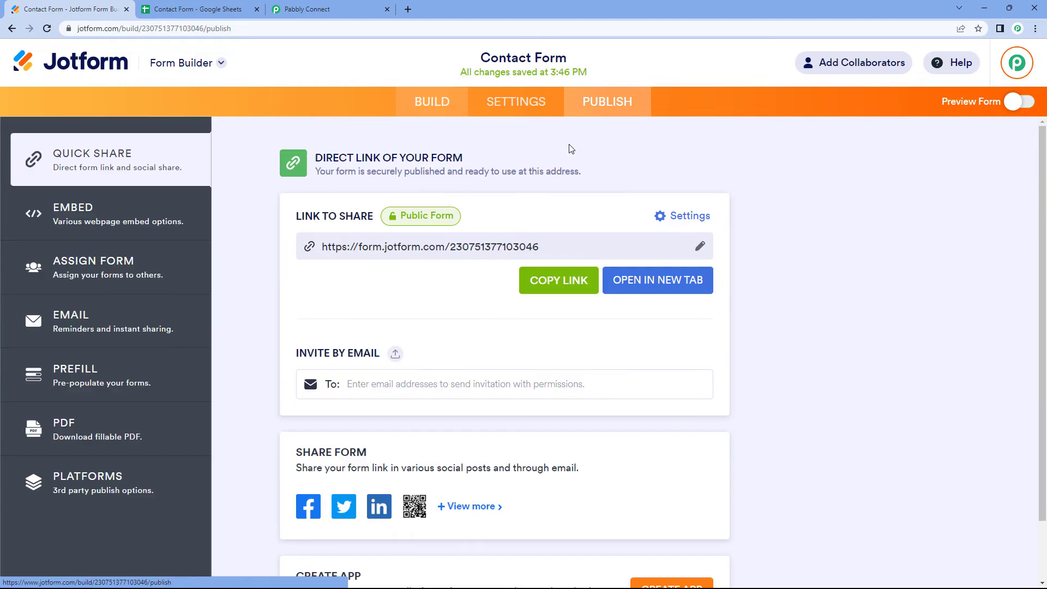
Copy the Contact Form's direct share link and open the published form in a new browser tab
left_click(571, 283)
left_click(407, 9)
key("ctrl+v")
key("Return")
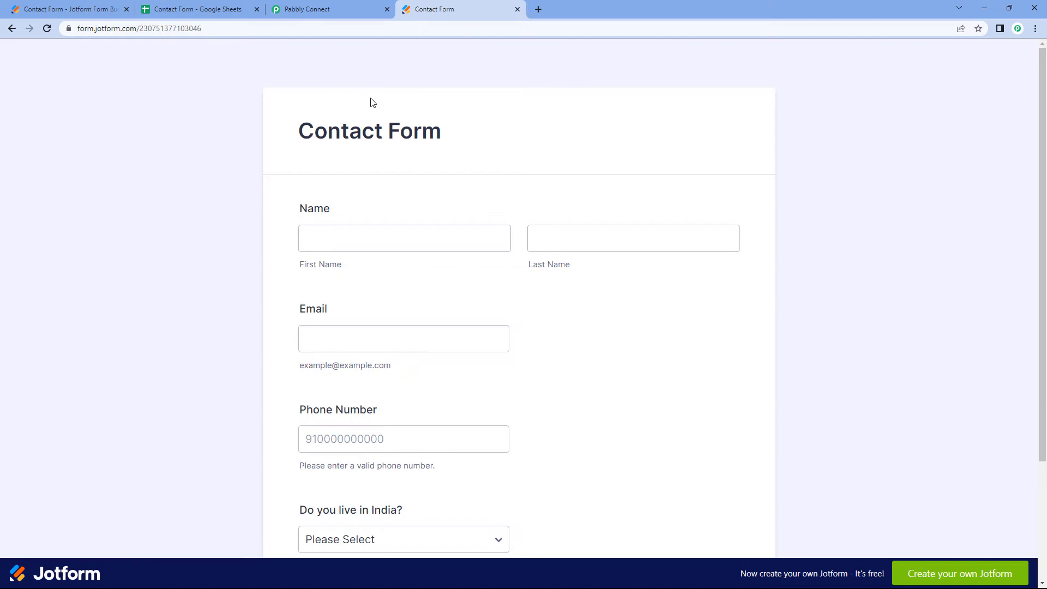
Enter the test submitter's first and last name in the published Contact Form, returning to the last name for editing
left_click(346, 240)
type("Demo")
key("Tab")
type("user")
key("Tab")
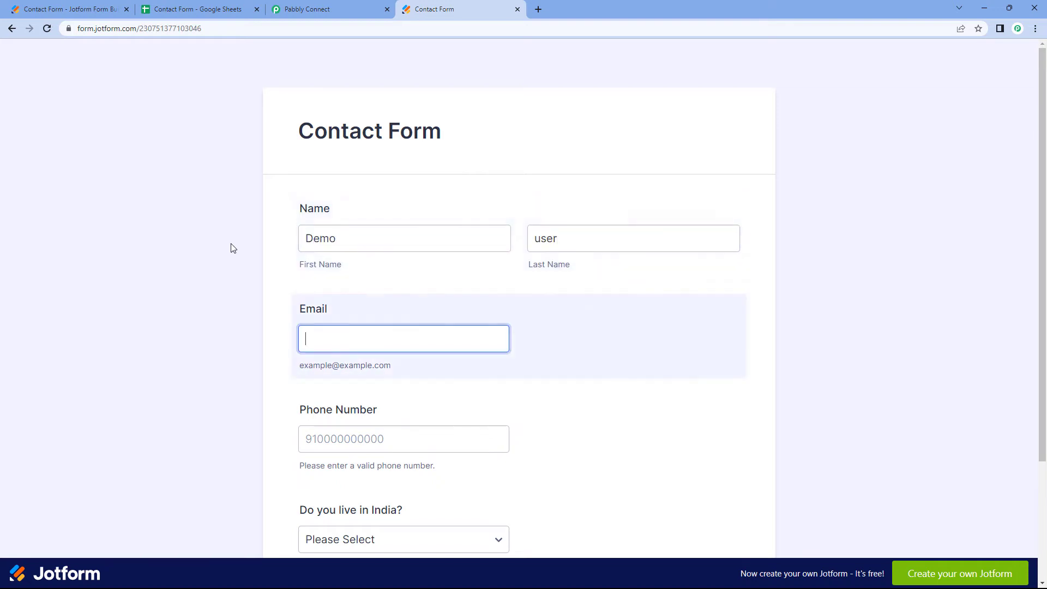
left_click(543, 235)
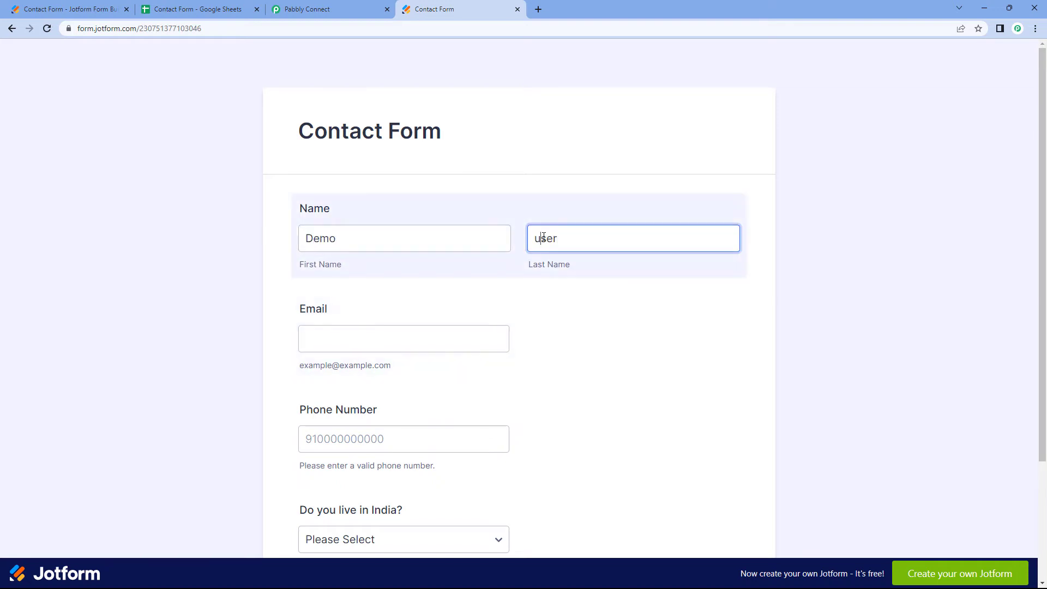
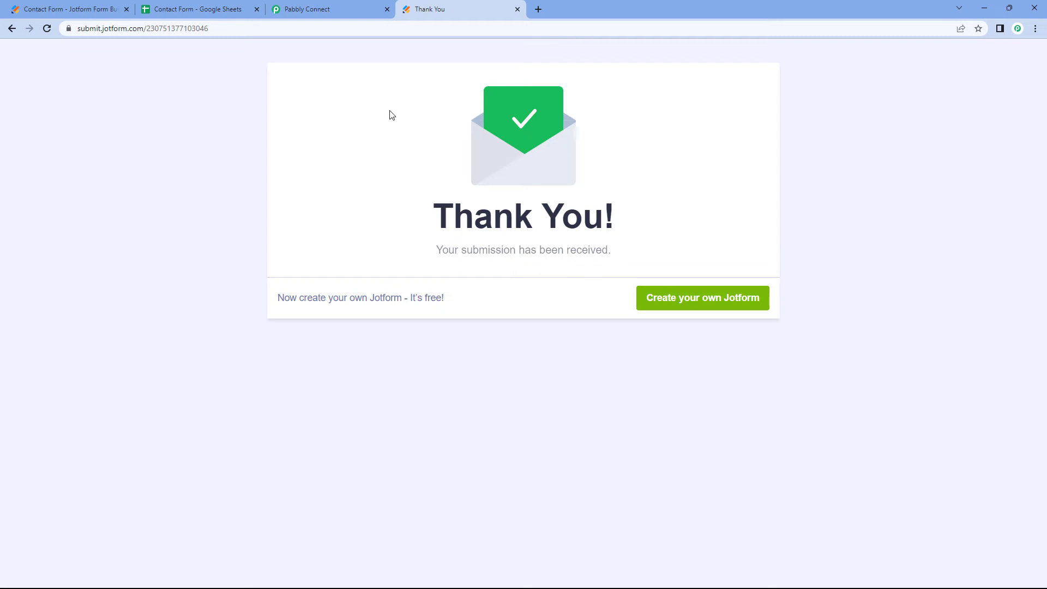
Switch to the Contact Form response spreadsheet and examine the row added by the test submission
left_click(180, 6)
left_click(77, 9)
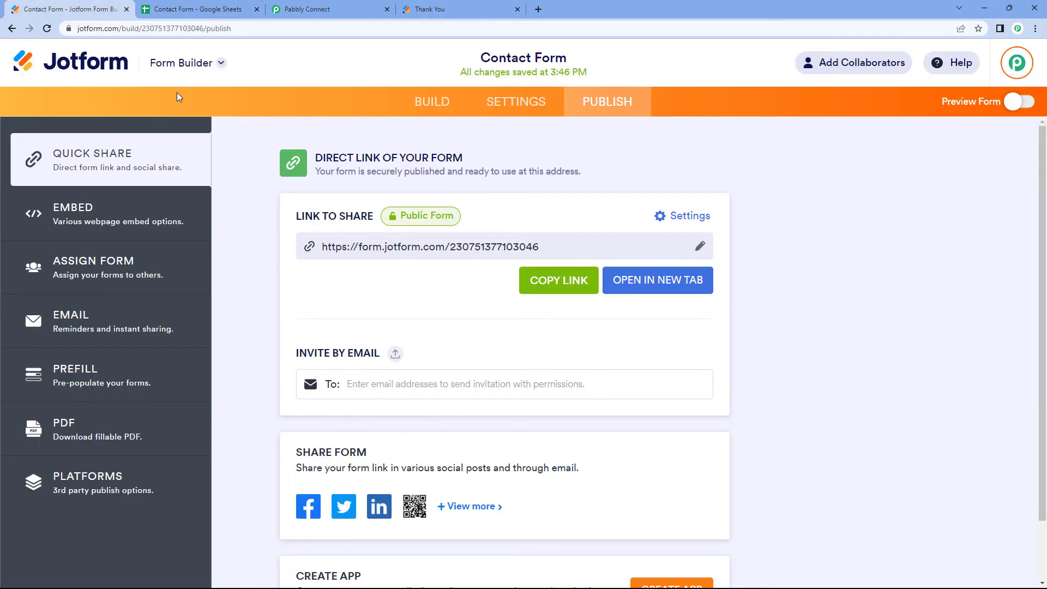
left_click(201, 11)
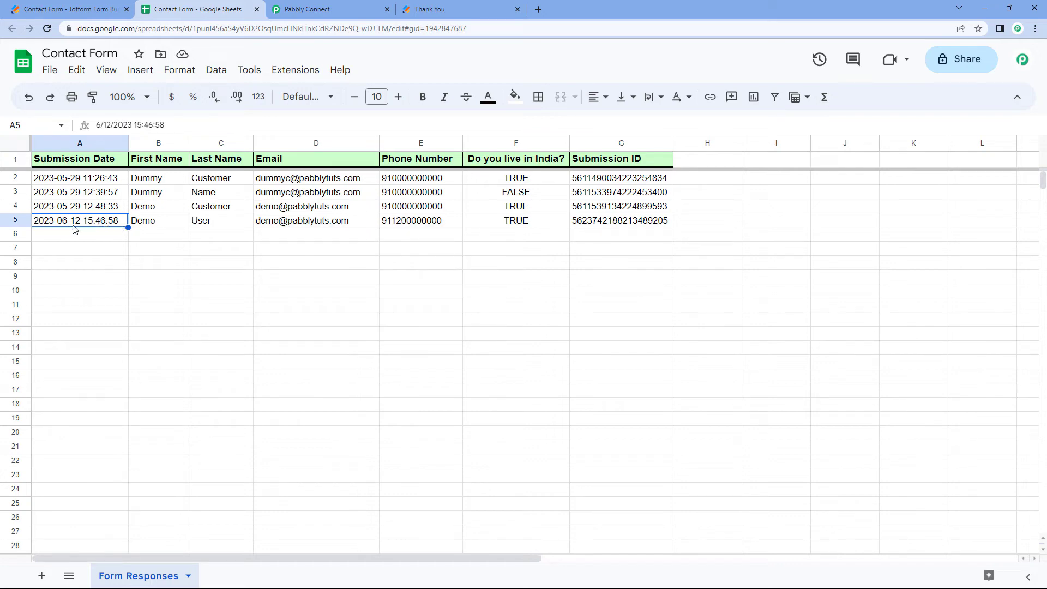
left_click_drag(75, 226, 600, 221)
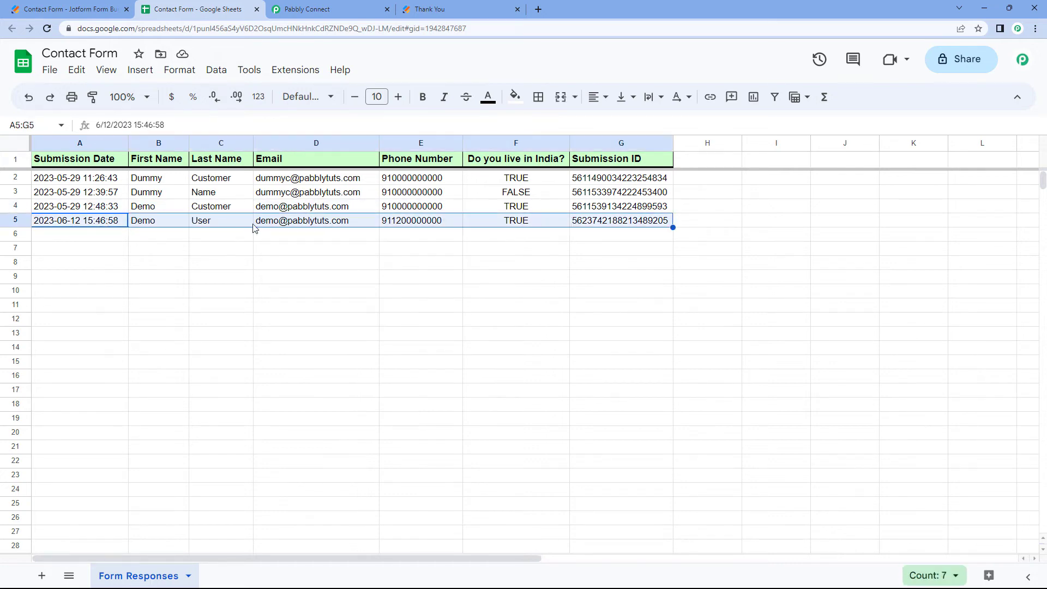
left_click(126, 235)
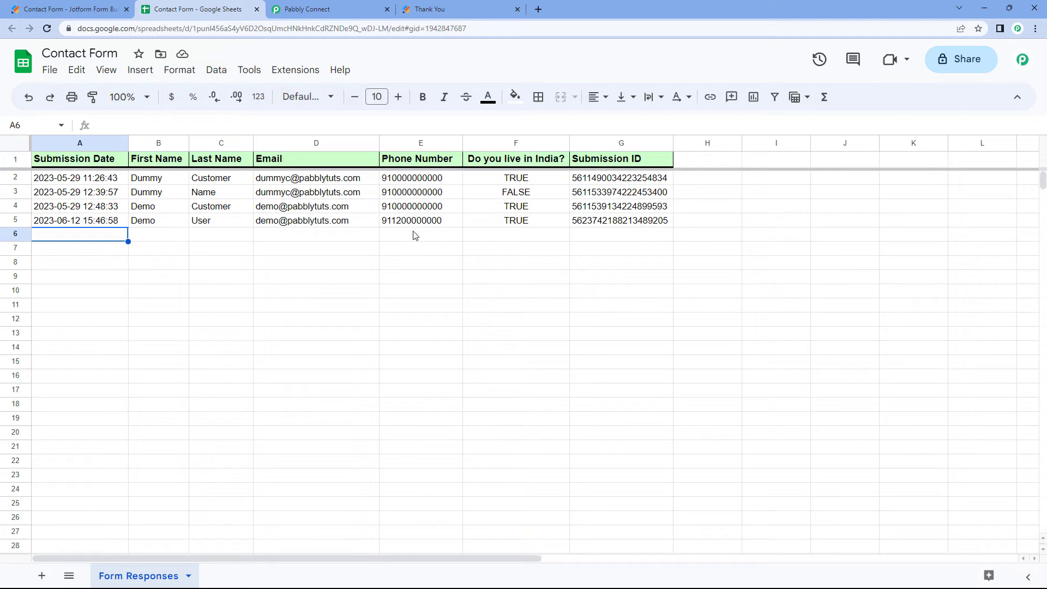
Check the Pabbly Connect trigger's response capture and, in the spreadsheet, the Webhooks add-on's Auto Send on Schedule option
left_click(330, 8)
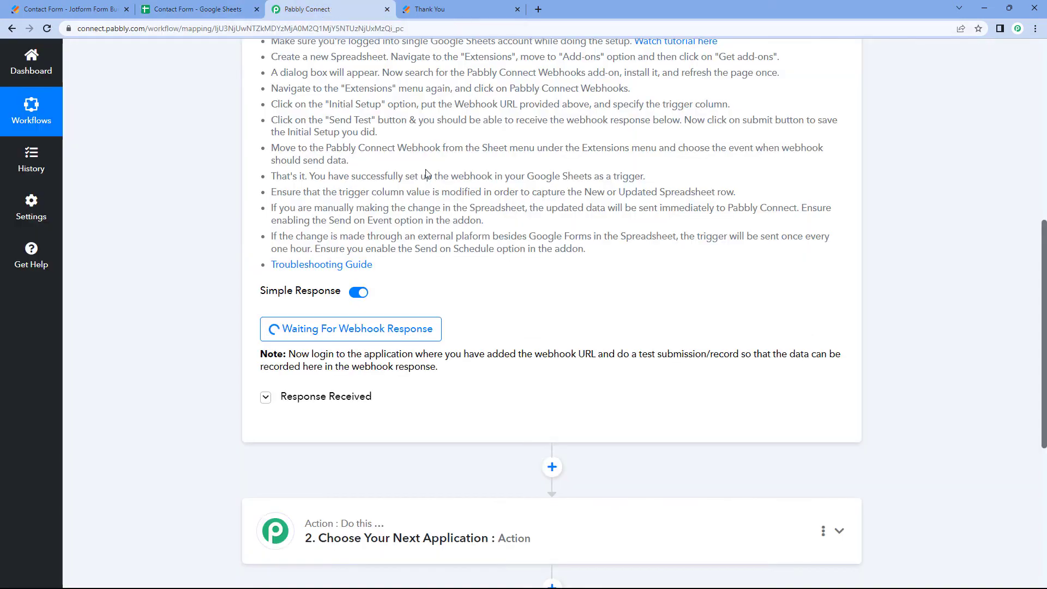
left_click(242, 9)
left_click(289, 70)
mouse_move(340, 250)
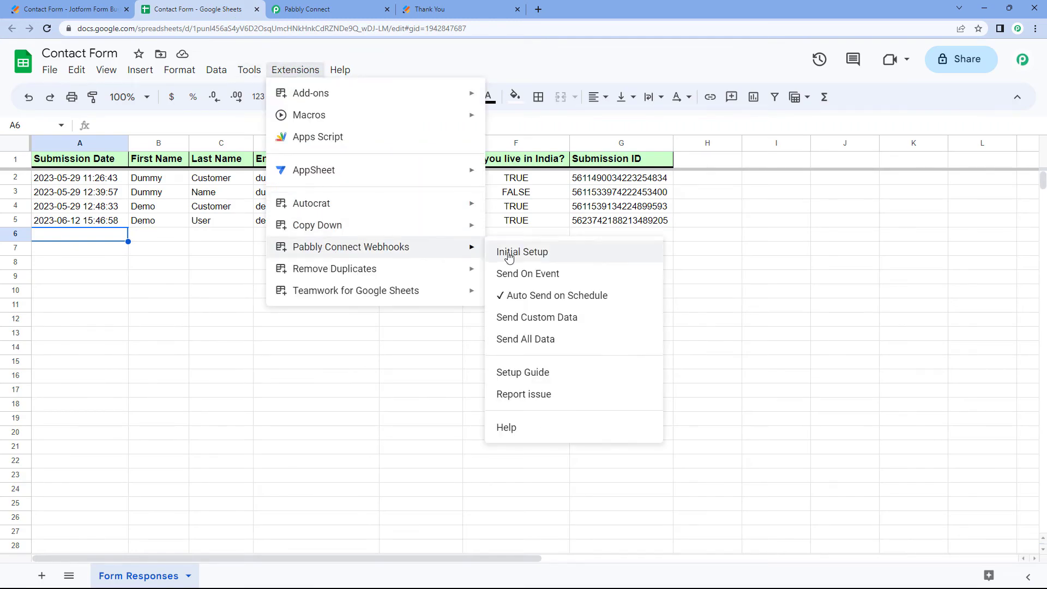
left_click(217, 246)
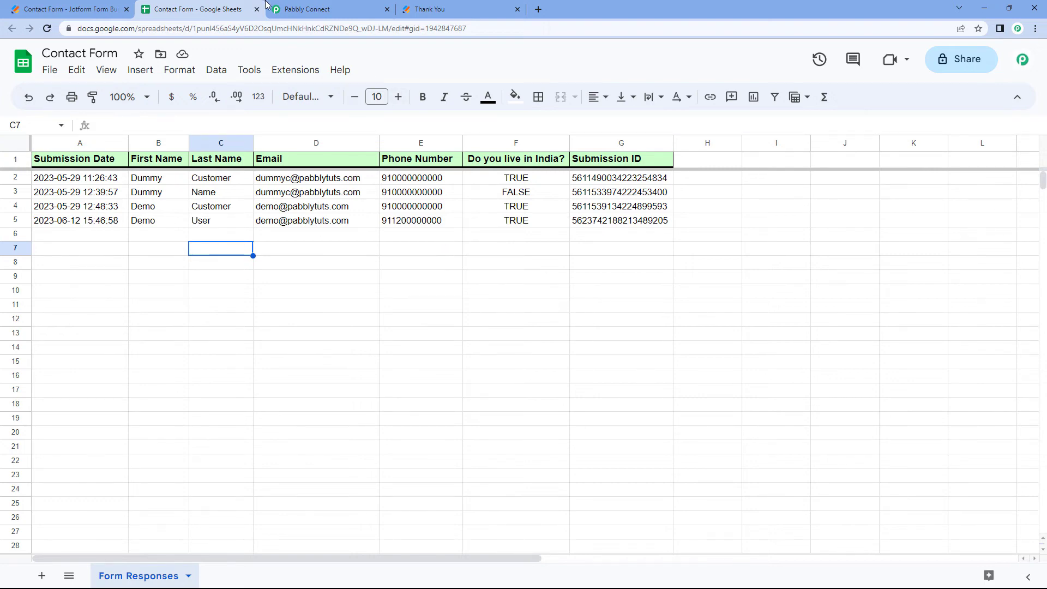
left_click(305, 10)
left_click(240, 5)
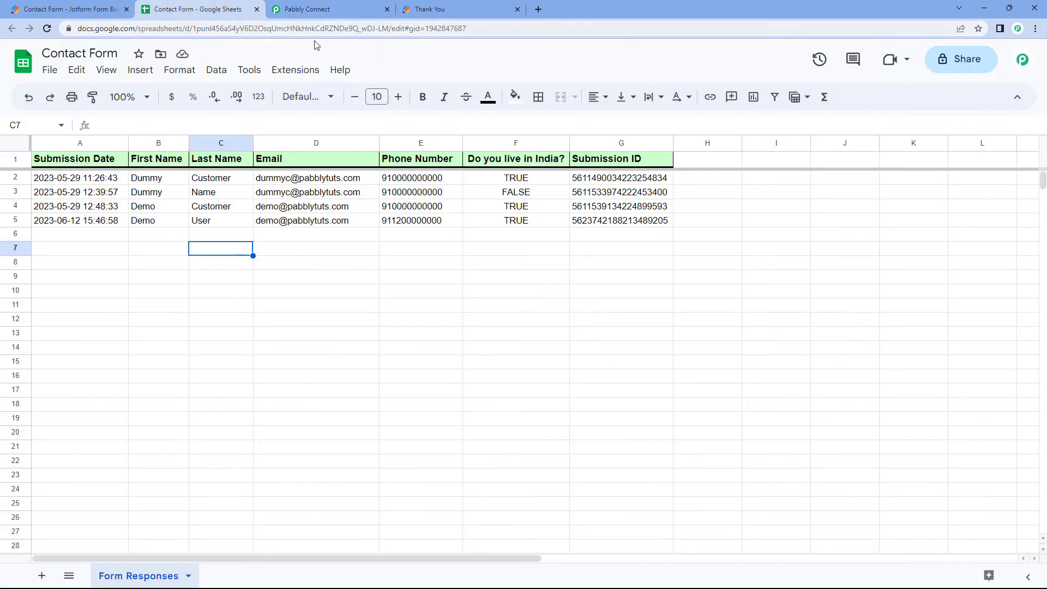
left_click(295, 70)
mouse_move(350, 247)
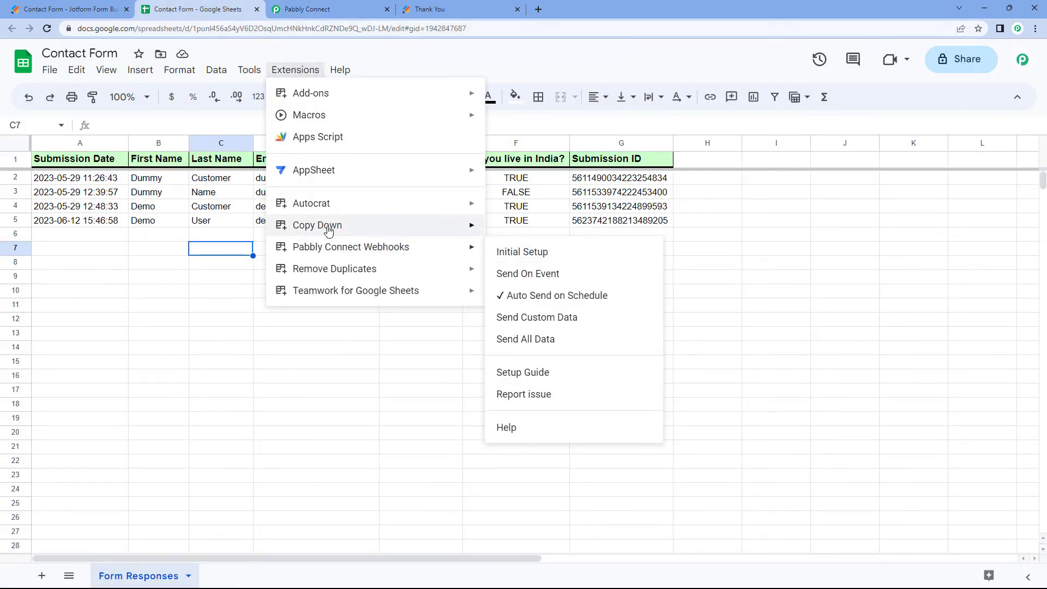
left_click(151, 234)
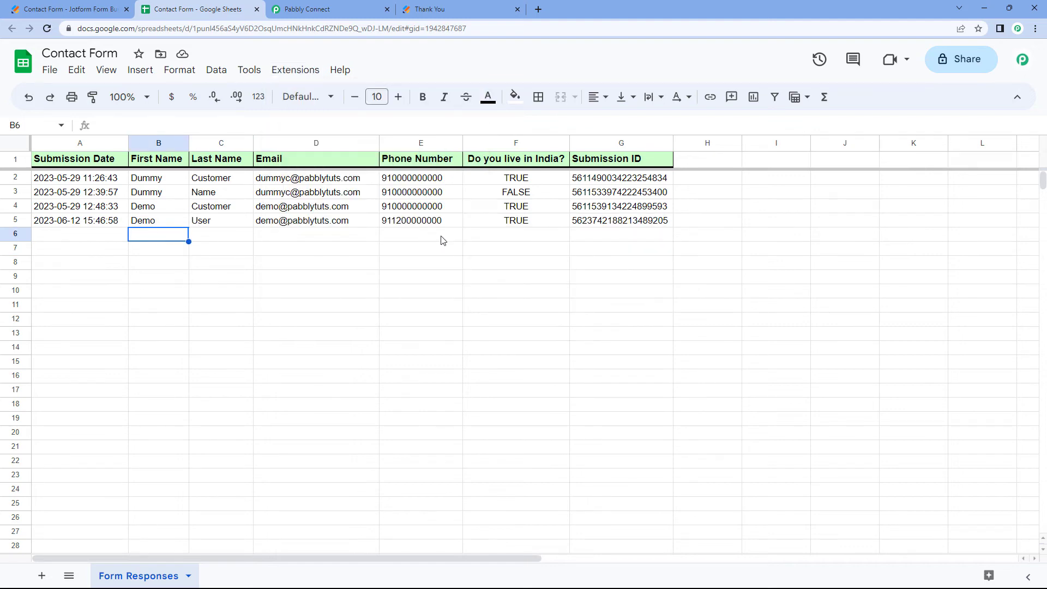
left_click(325, 6)
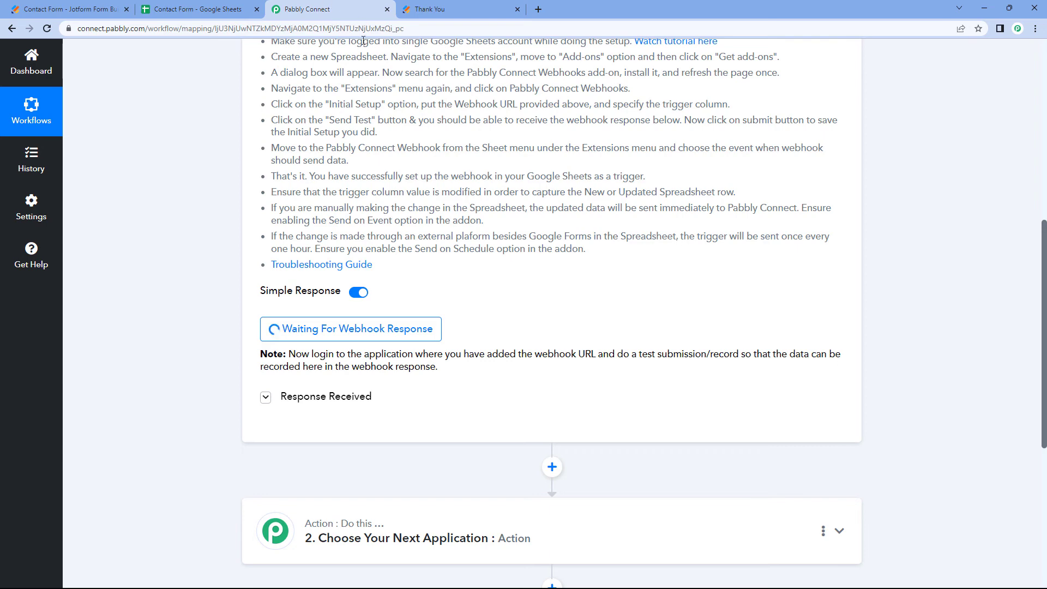
left_click(191, 9)
left_click(295, 70)
mouse_move(365, 255)
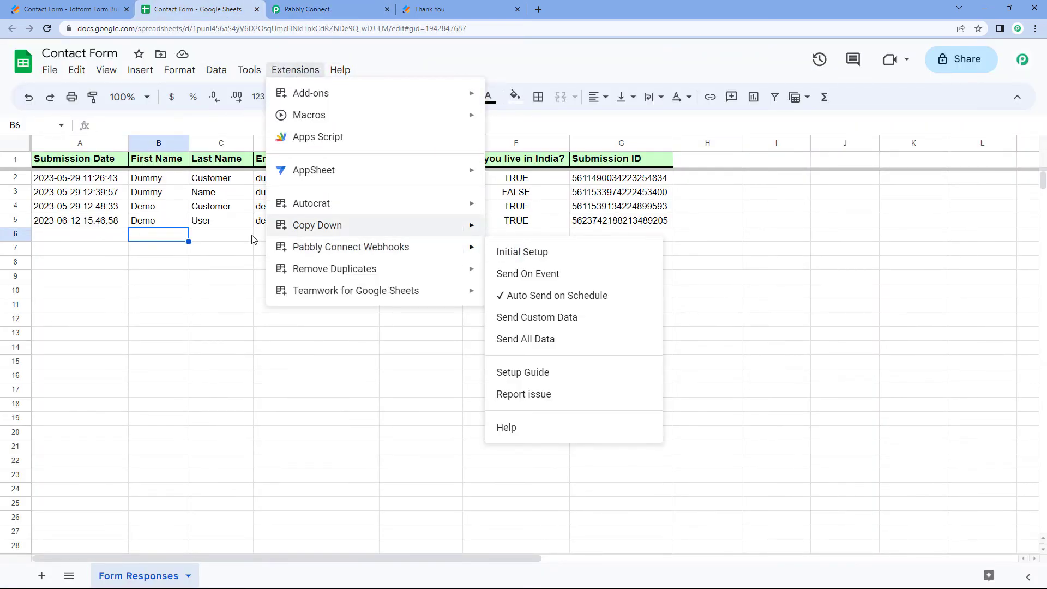
left_click(108, 235)
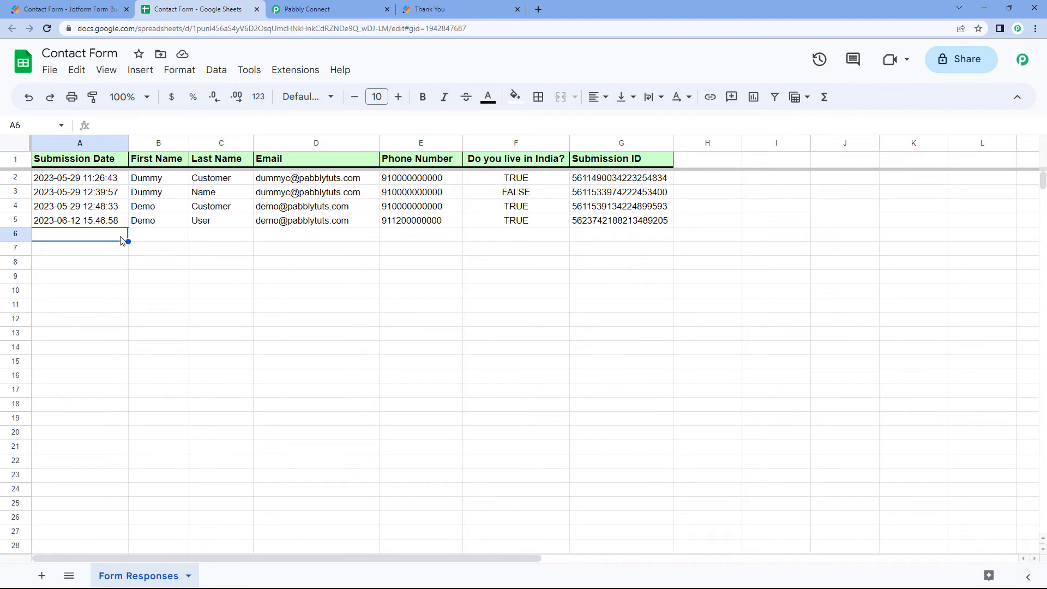
Switch to the Pabbly Connect workflow, wait for the scheduled webhook response and examine all its received fields
left_click(290, 7)
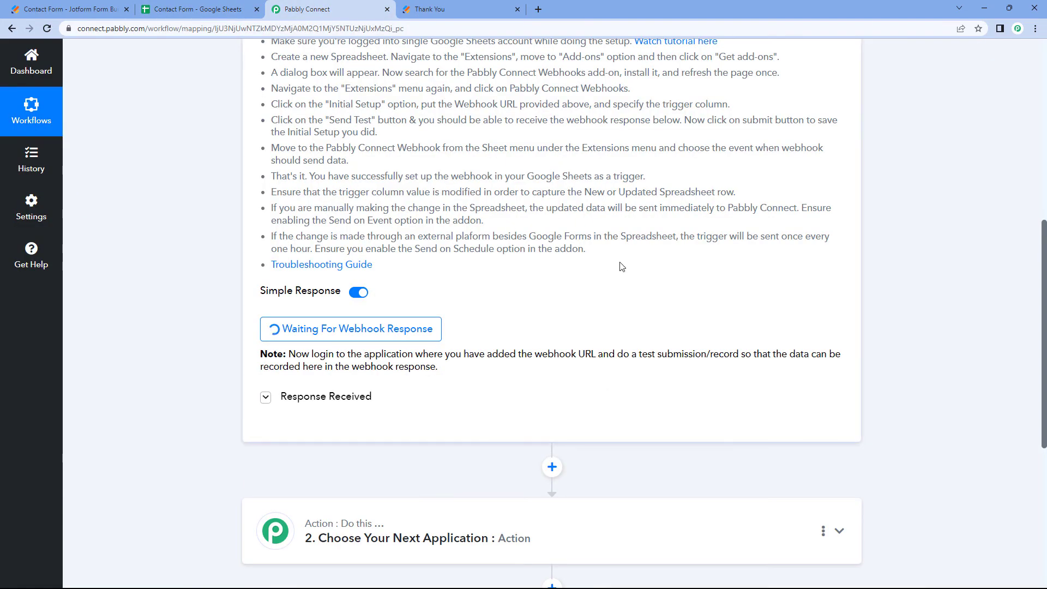
mouse_move(1001, 581)
left_click(190, 9)
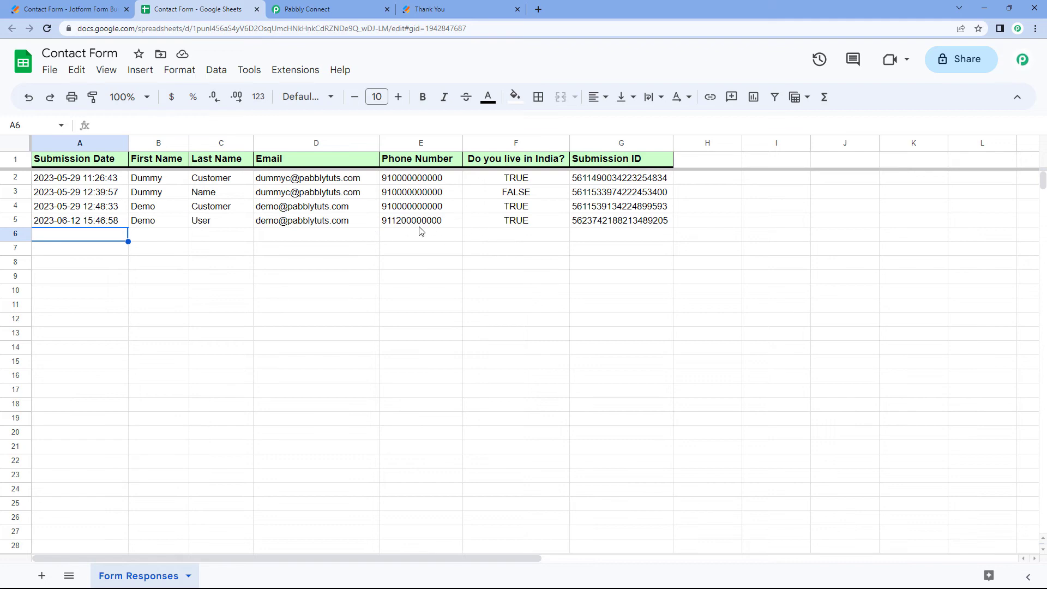
left_click(334, 11)
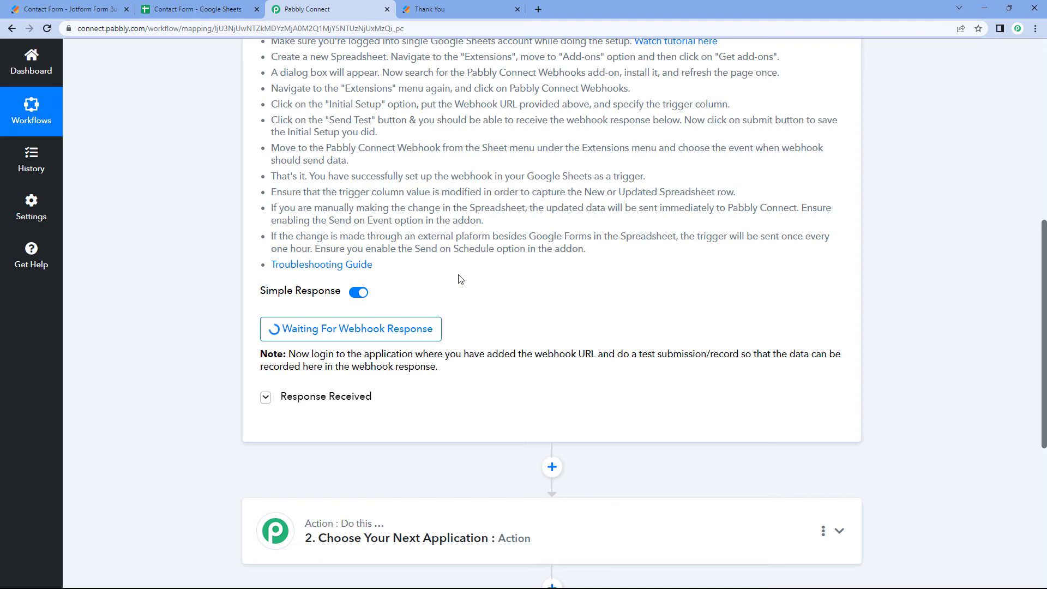
scroll(530, 239, "down", 2)
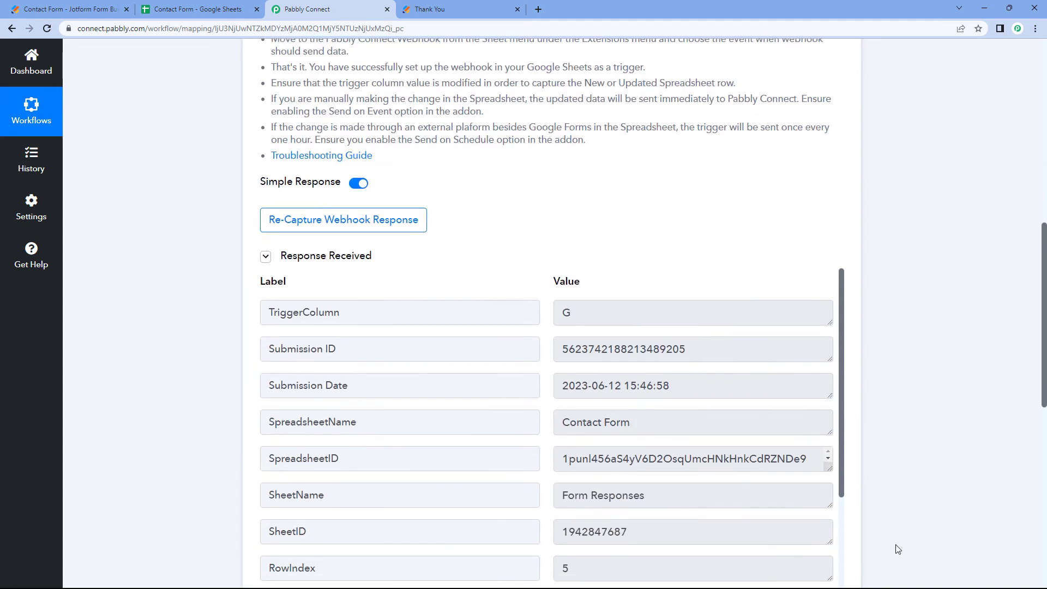
mouse_move(1014, 581)
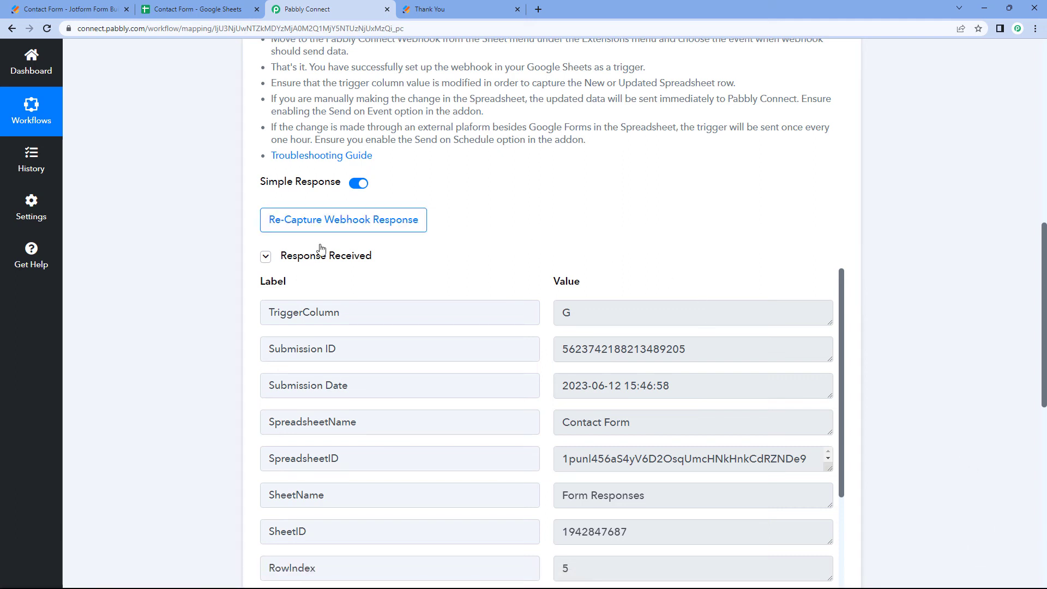
scroll(518, 256, "down", 2)
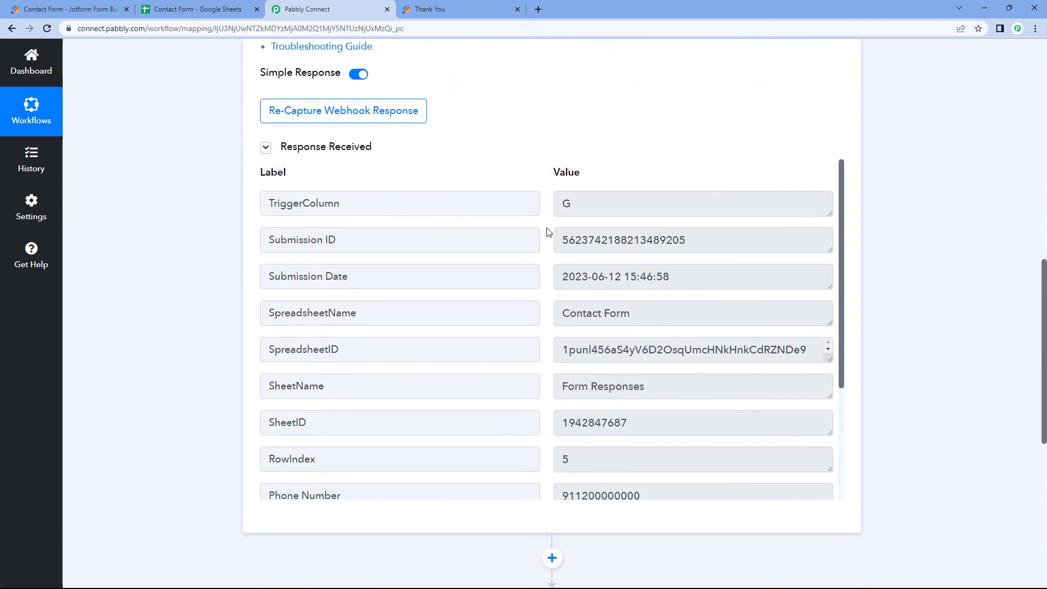
scroll(545, 234, "down", 1)
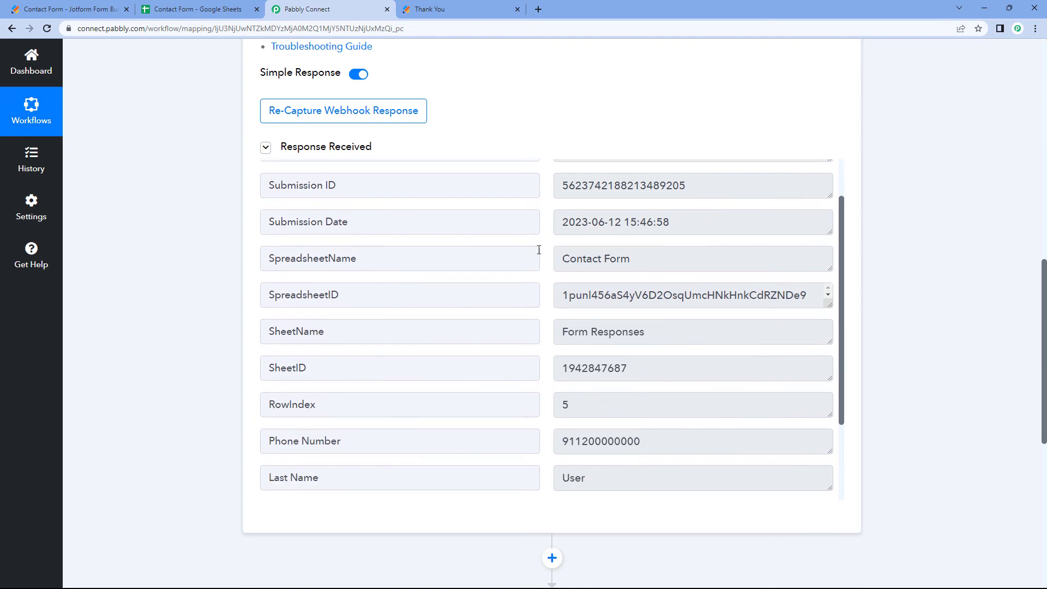
scroll(539, 251, "down", 1)
scroll(539, 256, "down", 1)
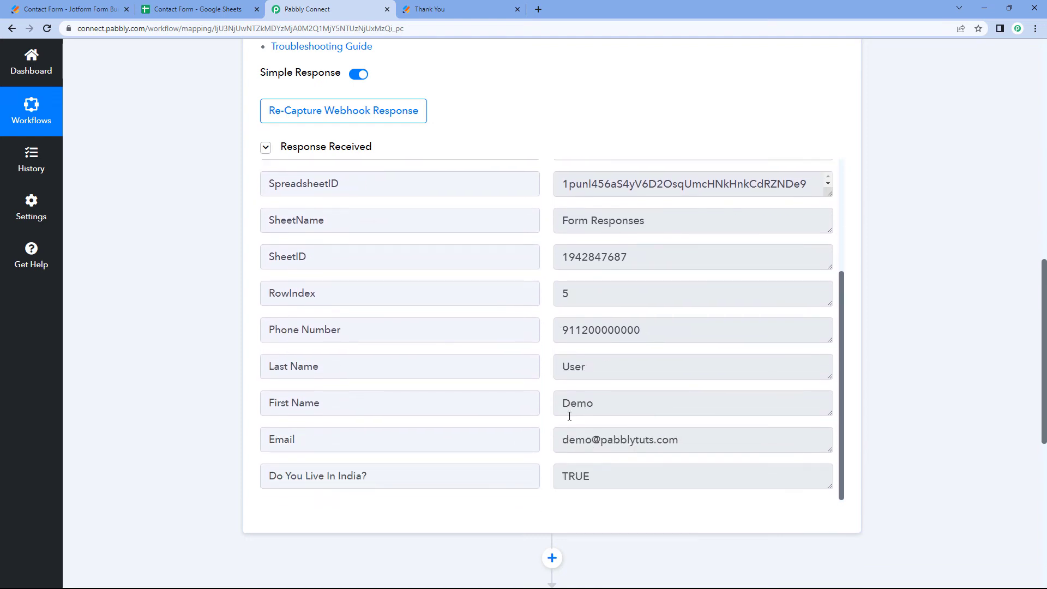
Compare the captured webhook response and Google Sheets trigger setup with the Jotform submission and the spreadsheet's response row
left_click(436, 8)
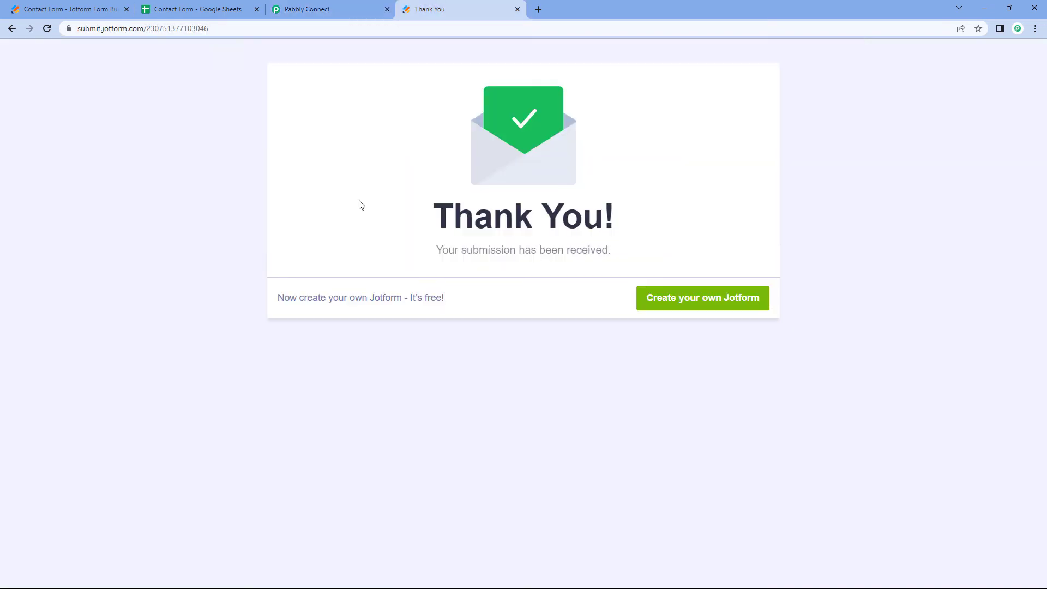
left_click(336, 5)
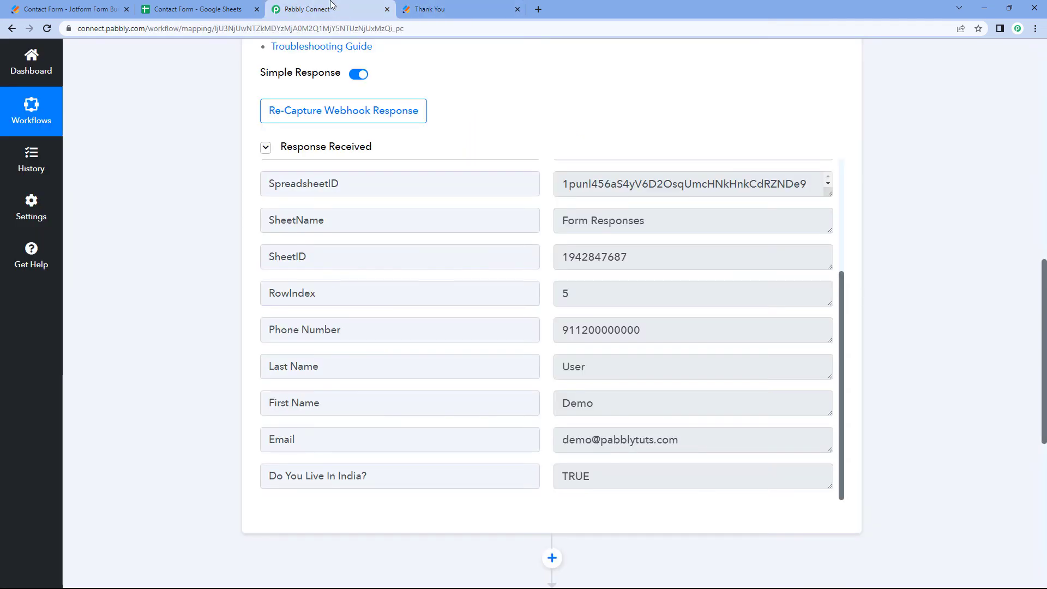
left_click(228, 6)
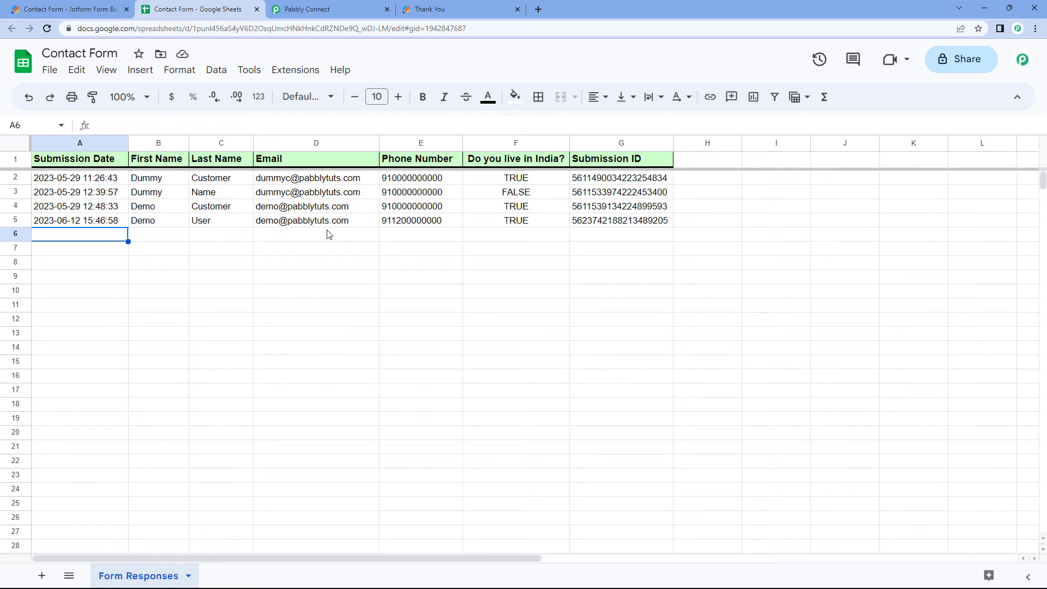
left_click(313, 5)
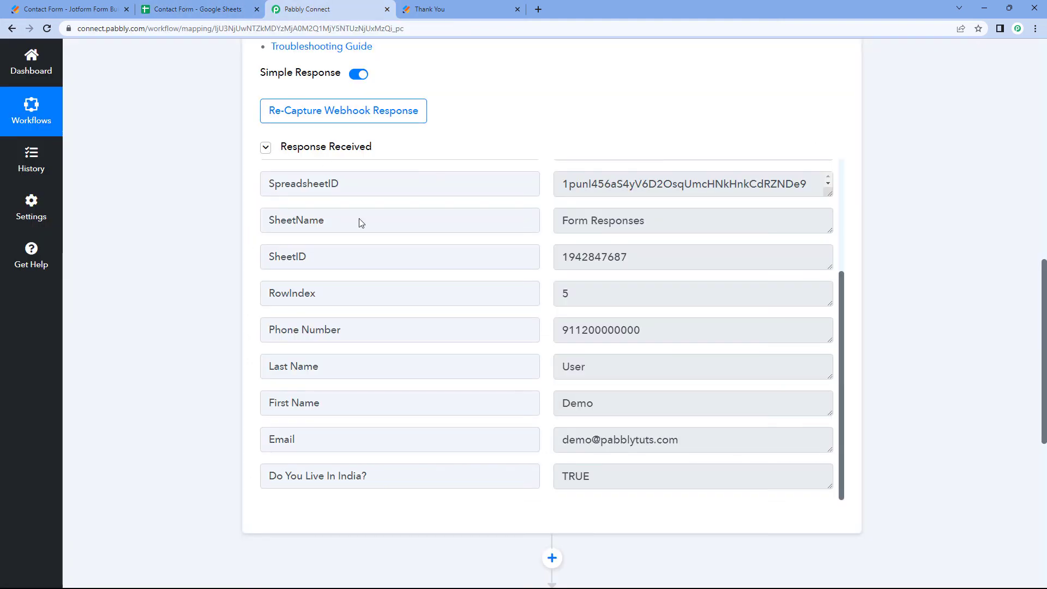
scroll(552, 252, "up", 15)
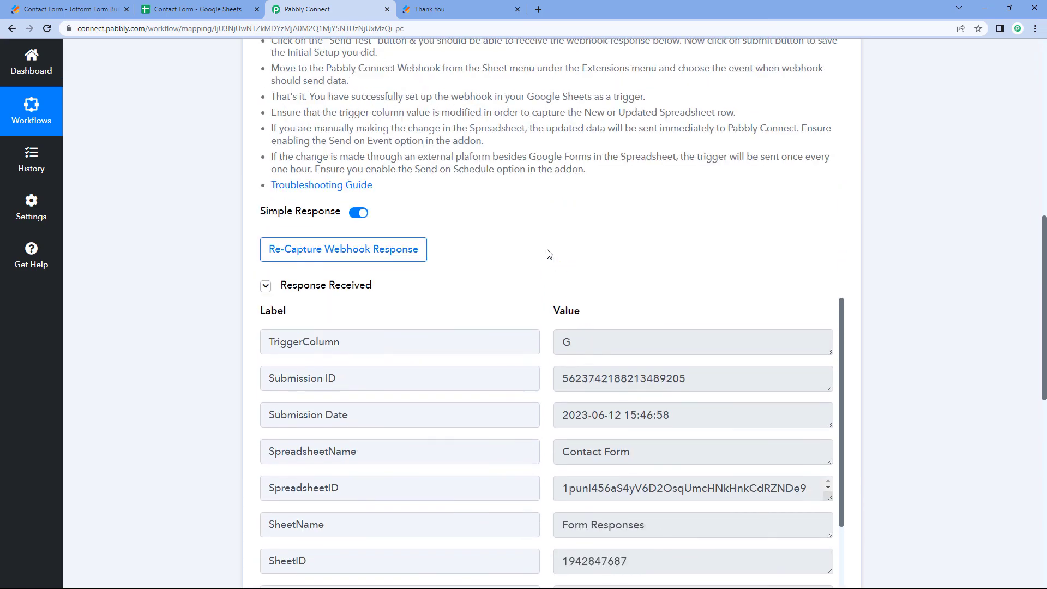
left_click(184, 6)
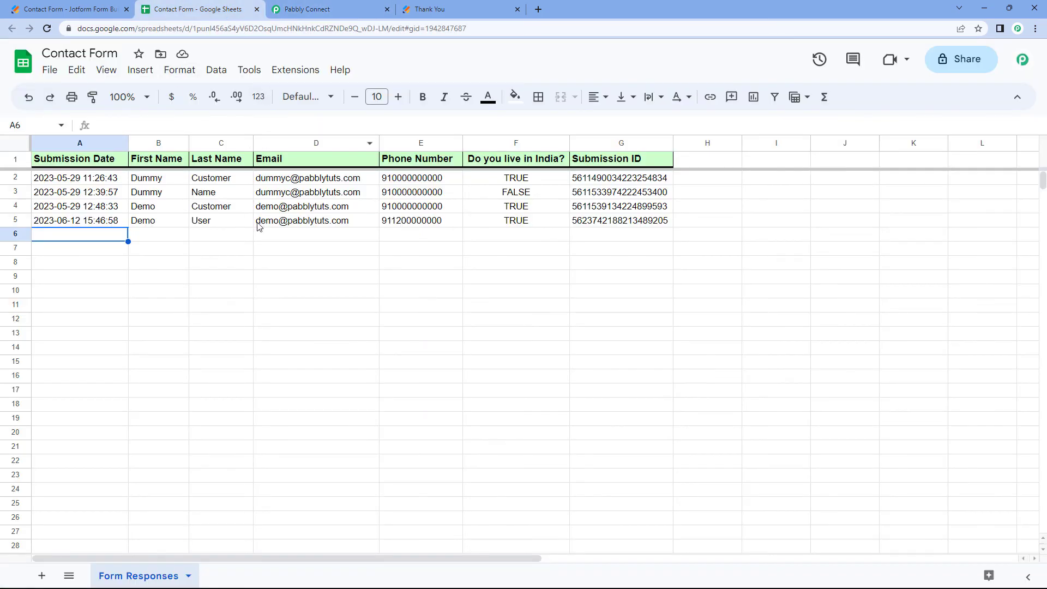
left_click(368, 9)
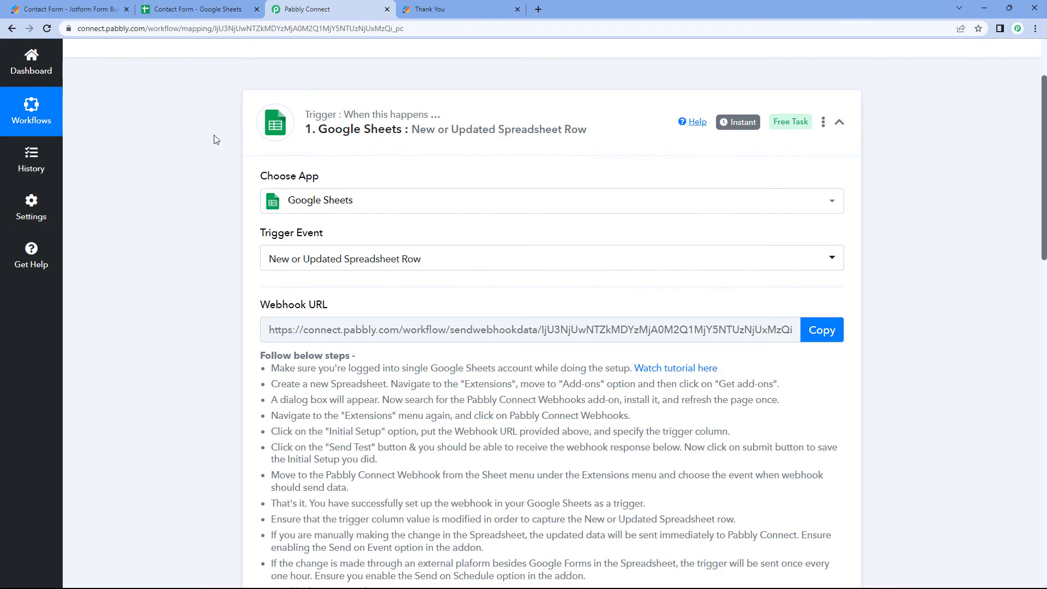
left_click(213, 7)
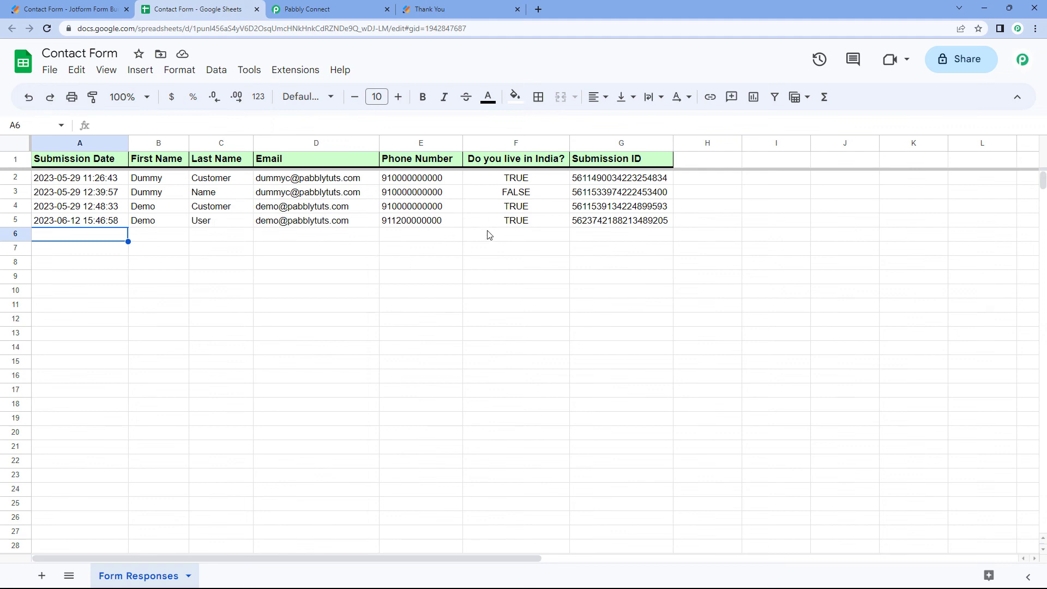
left_click(342, 9)
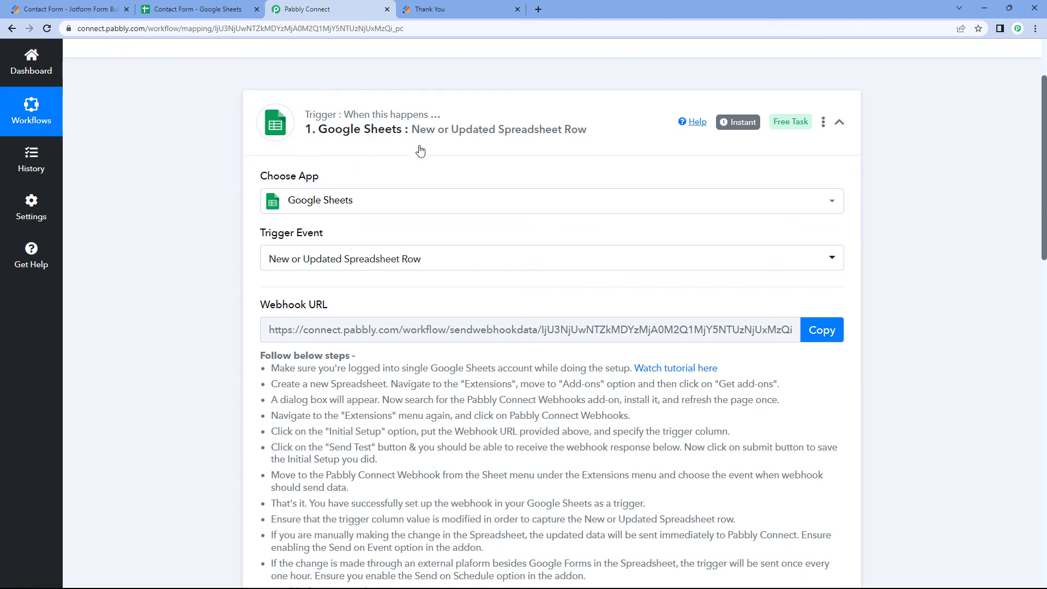
Collapse the workflow's Google Sheets trigger step and review the workflow overview alongside the response spreadsheet
left_click(384, 145)
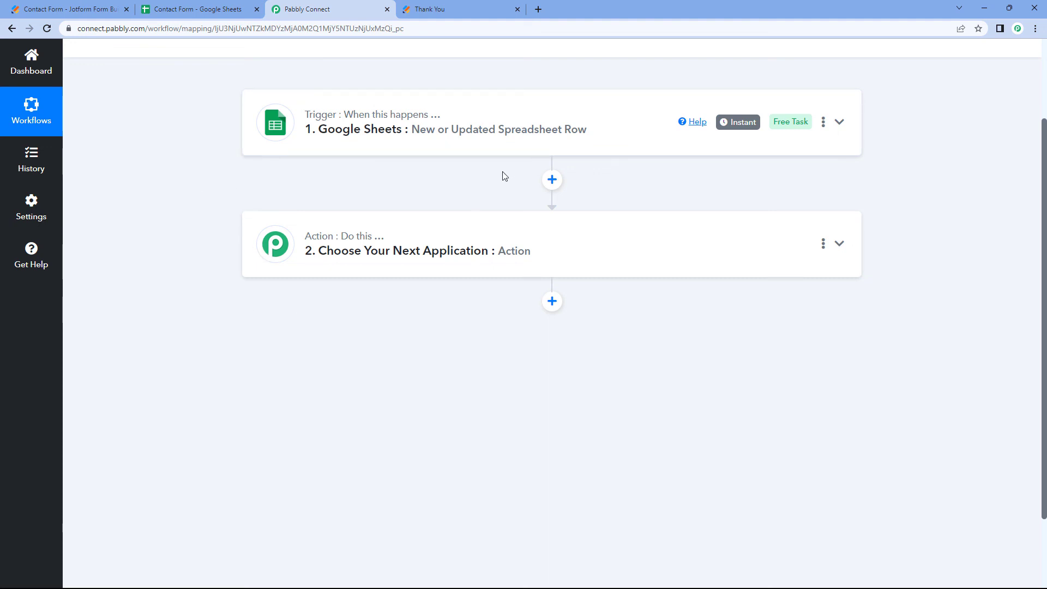
scroll(482, 202, "up", 2)
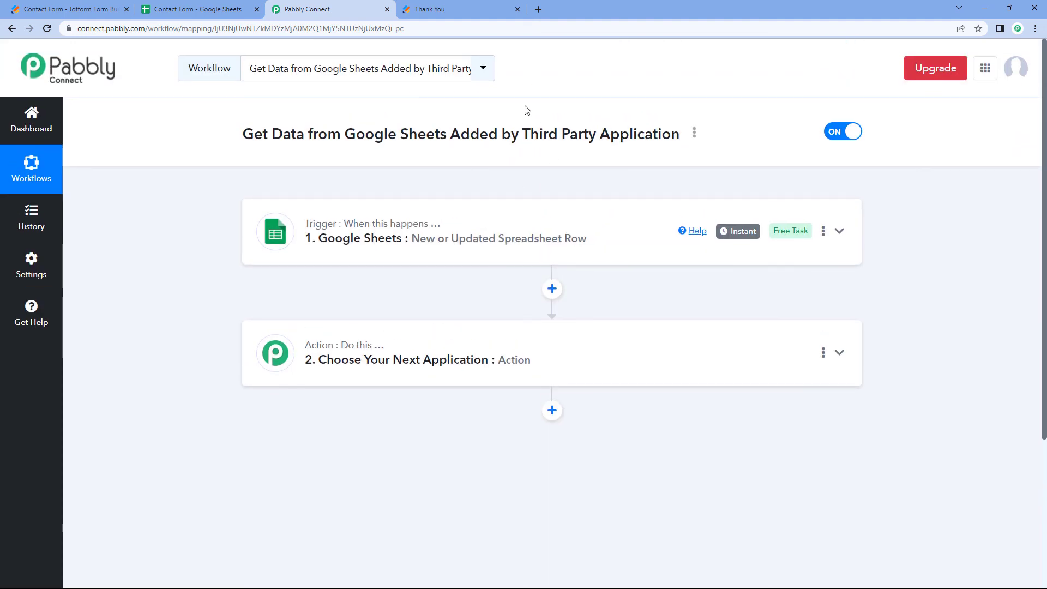
left_click(234, 9)
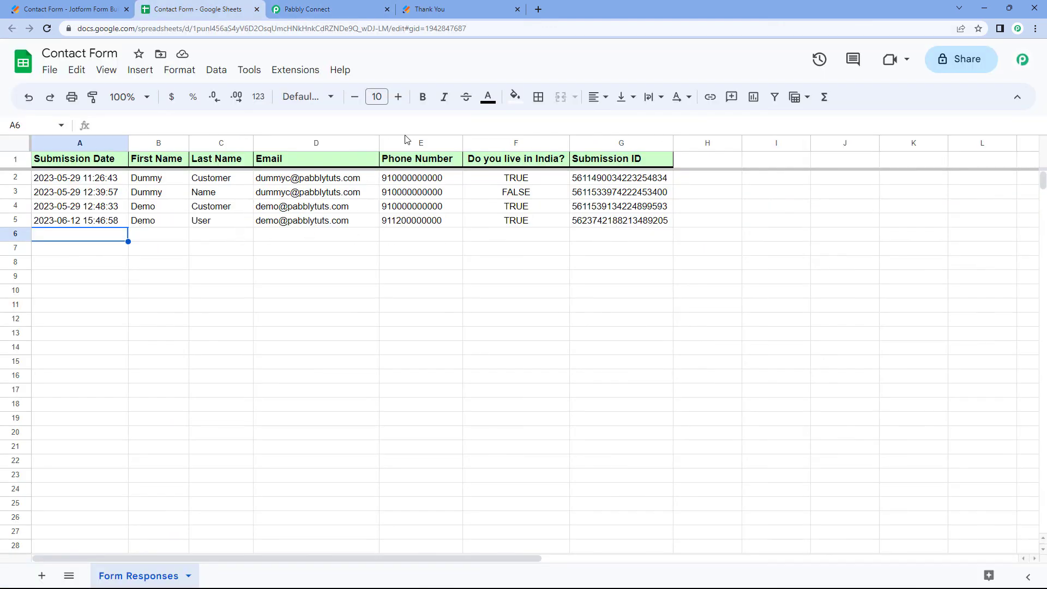
left_click(327, 9)
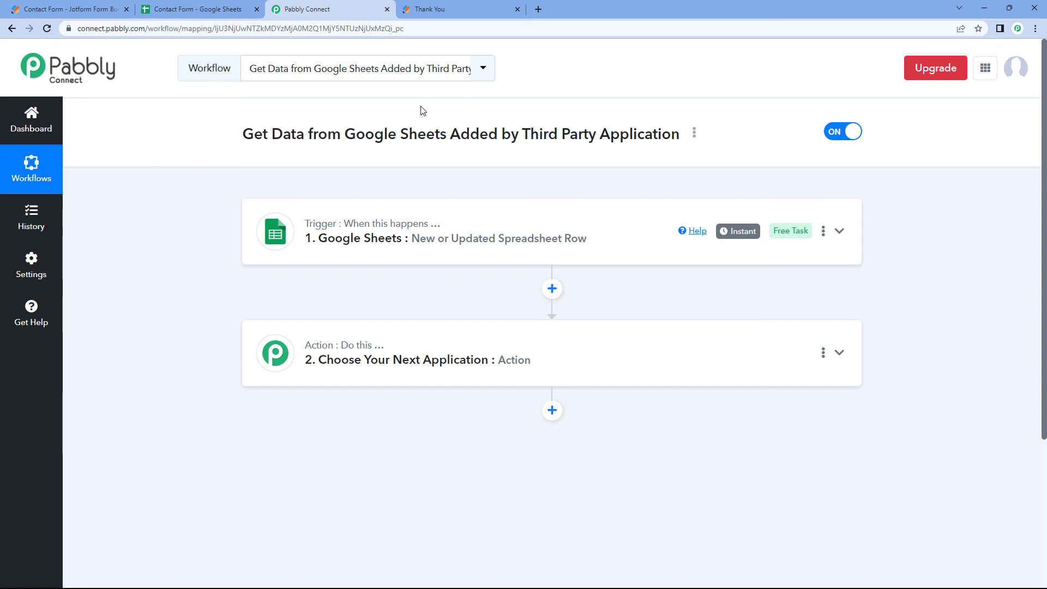